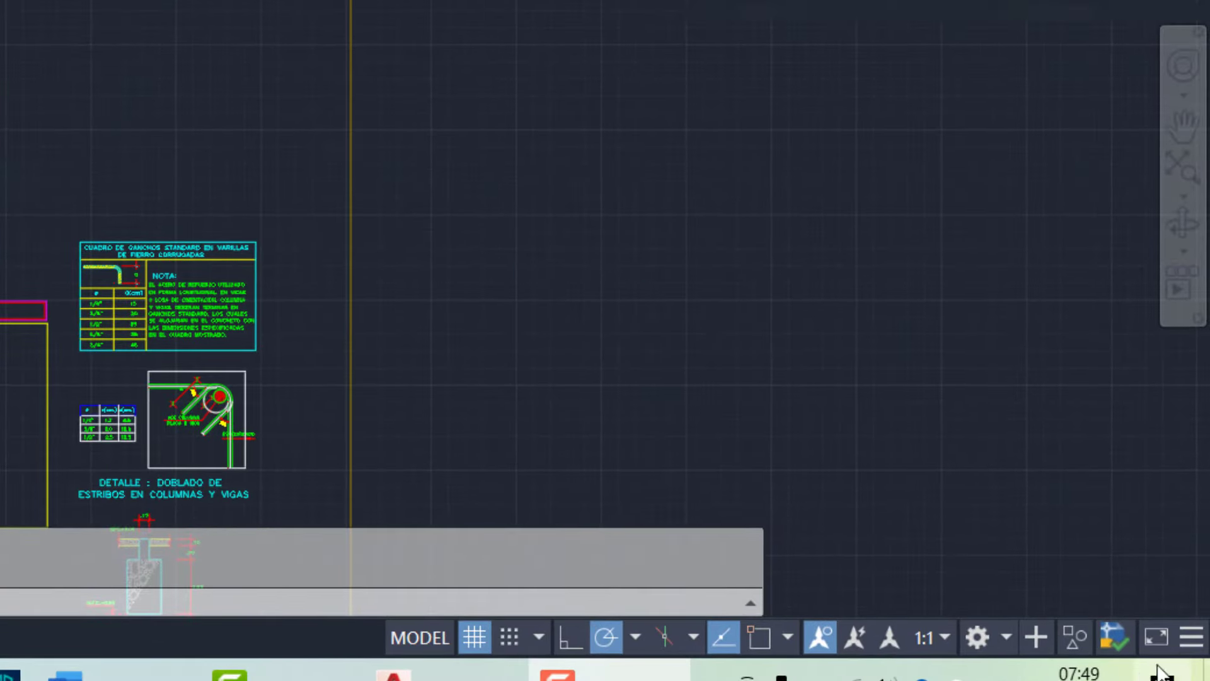
Enable the Graphics Performance control in the AutoCAD status display and open the Graphics Performance settings.
{"action": "left_click", "coordinate": [1190, 637]}
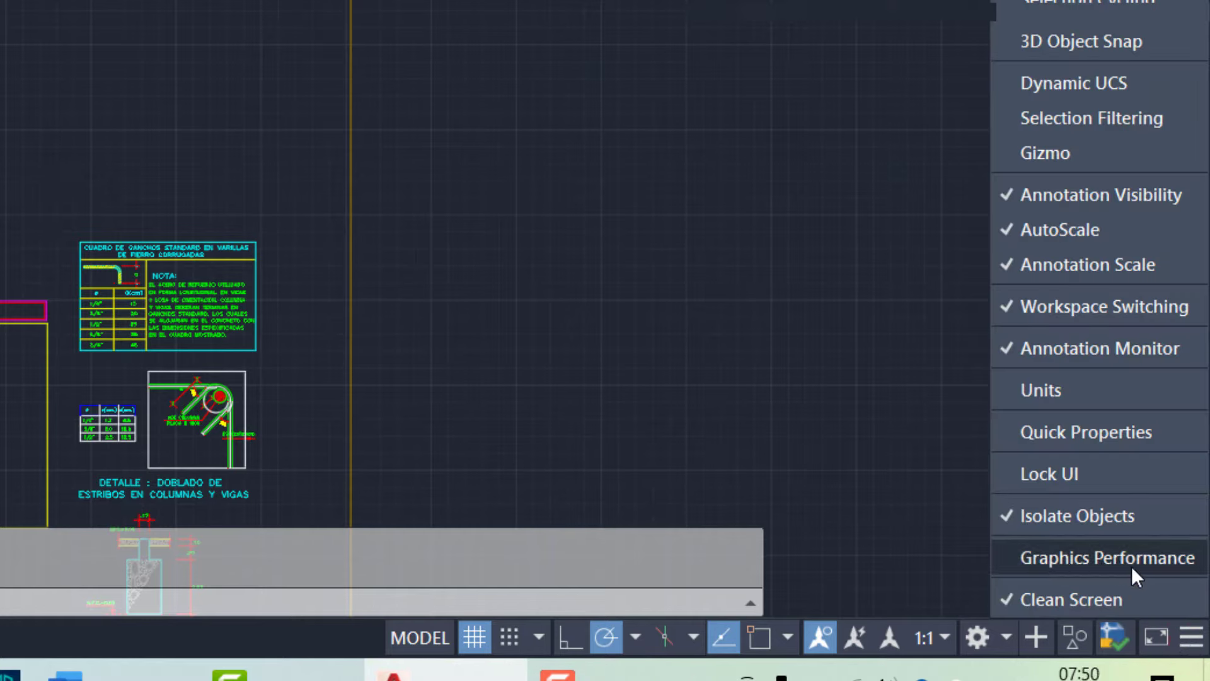
{"action": "left_click", "coordinate": [1007, 559]}
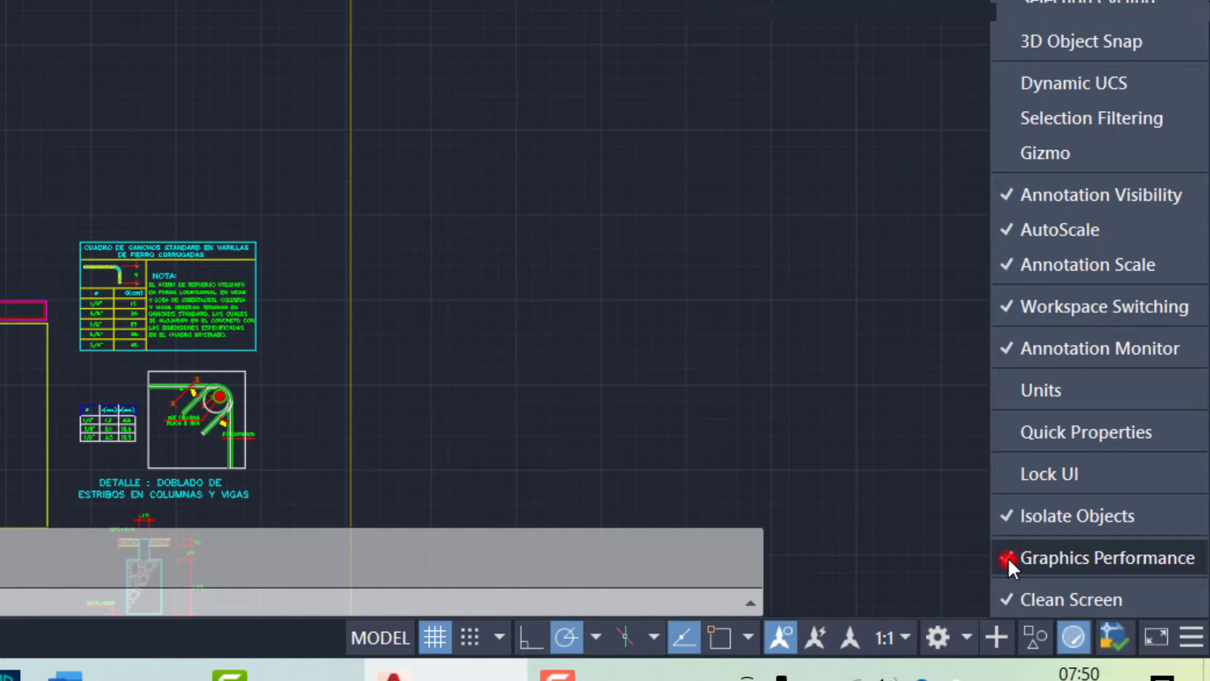
{"action": "left_click", "coordinate": [1069, 636]}
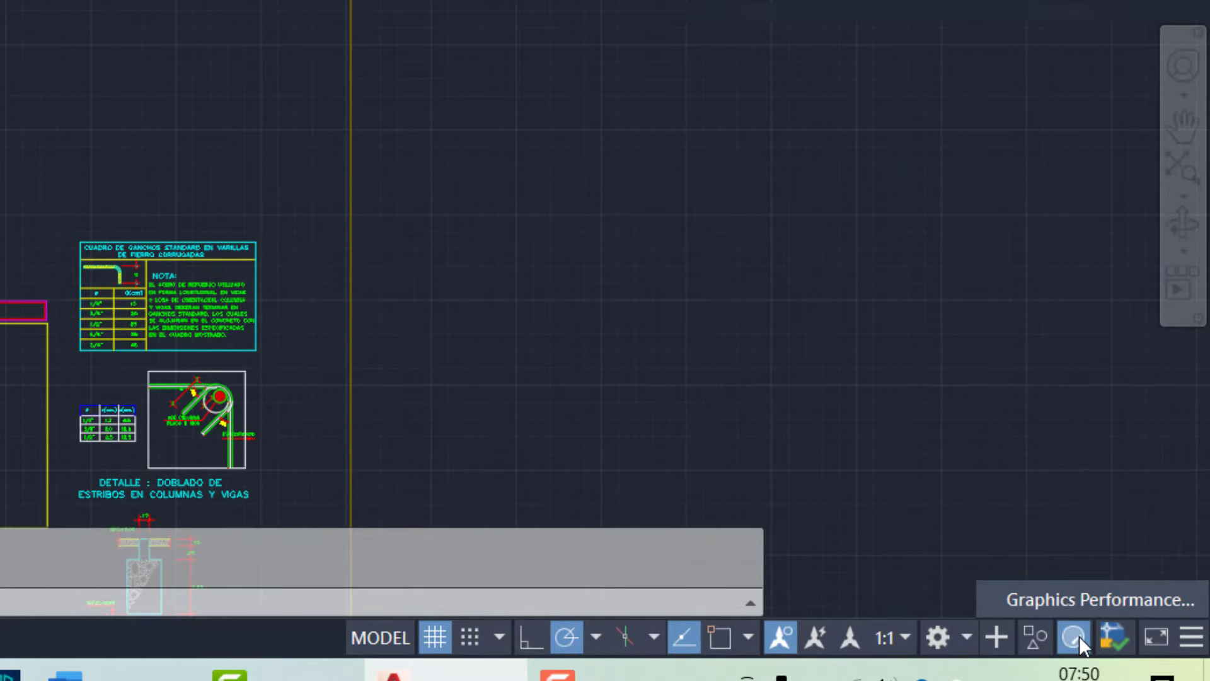
{"action": "left_click", "coordinate": [1098, 594]}
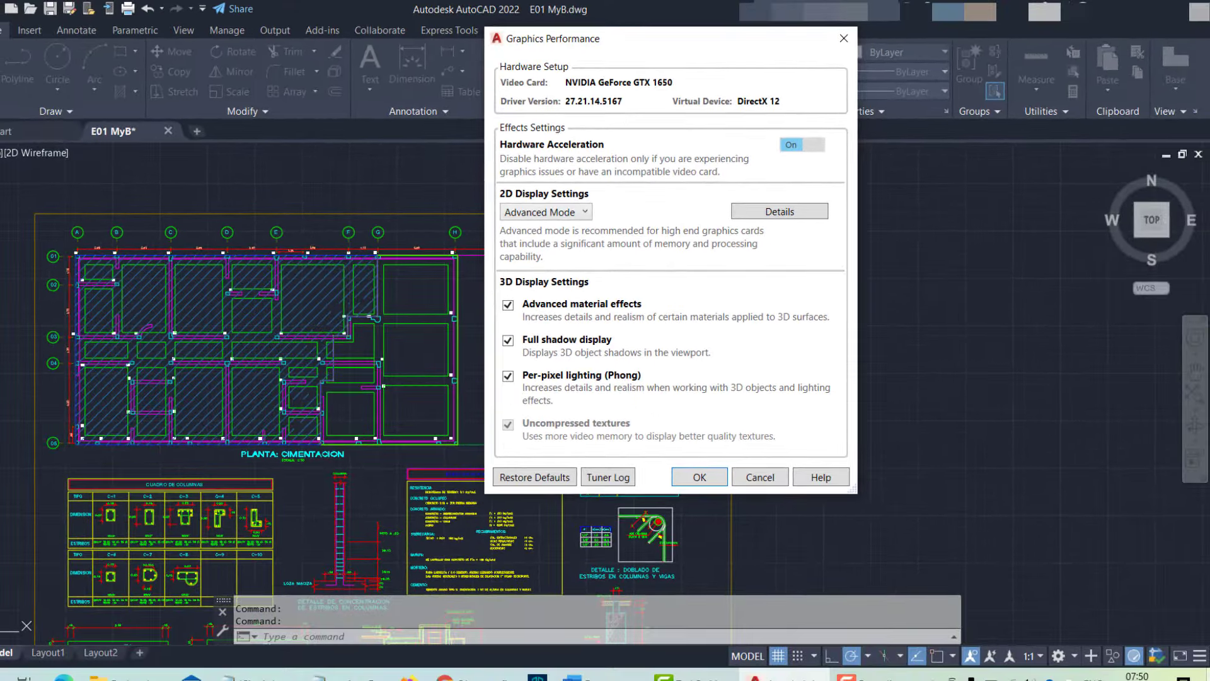
Cancel the Graphics Performance settings and close AutoCAD without saving changes to E01 MyB.dwg.
{"action": "key", "text": "super+d"}
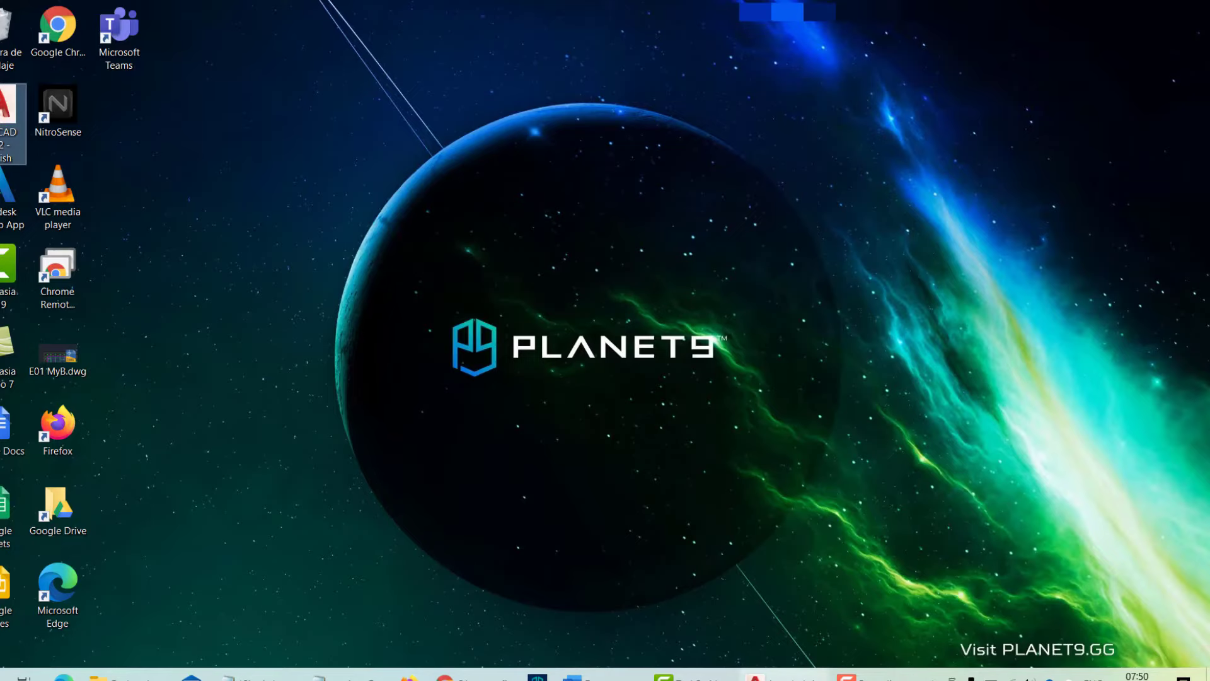
{"action": "key", "text": "super+d"}
{"action": "left_click", "coordinate": [760, 479]}
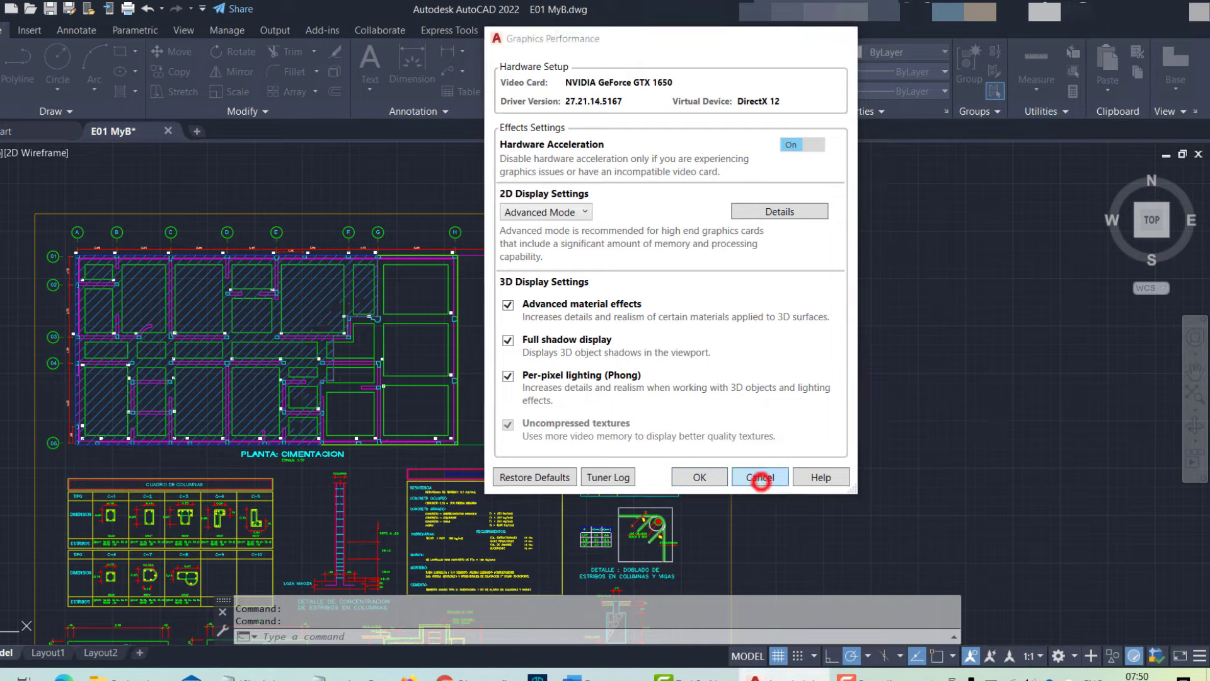
{"action": "left_click", "coordinate": [1197, 10]}
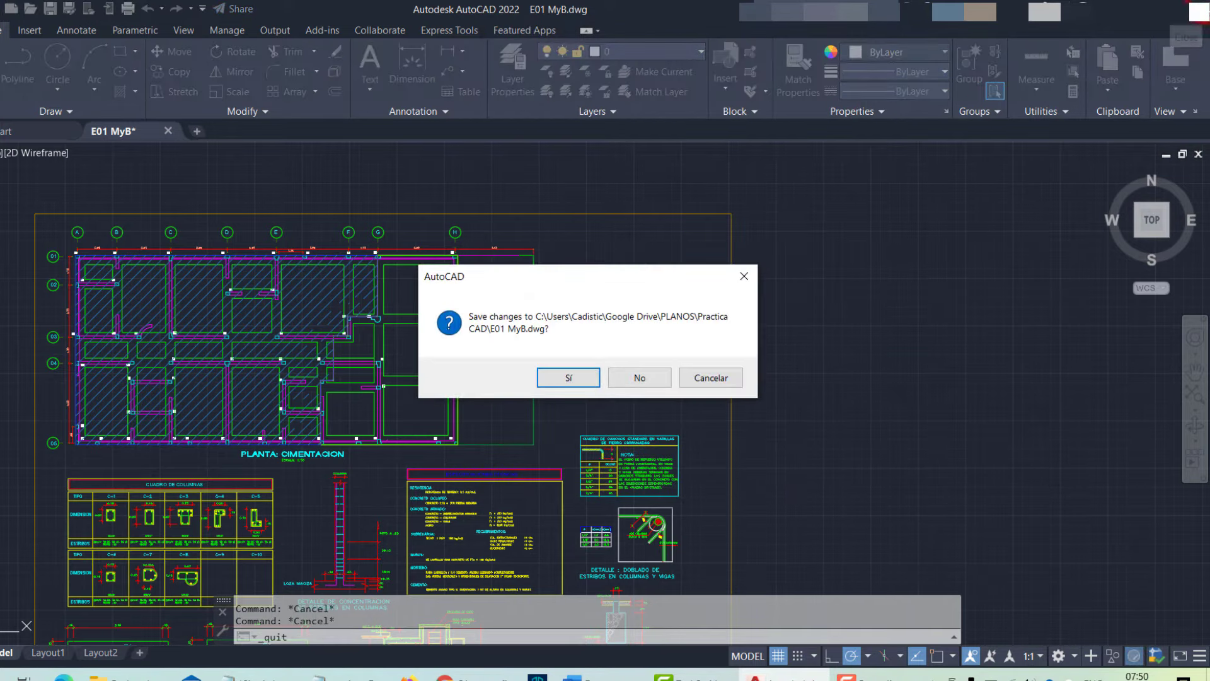
{"action": "left_click", "coordinate": [643, 377]}
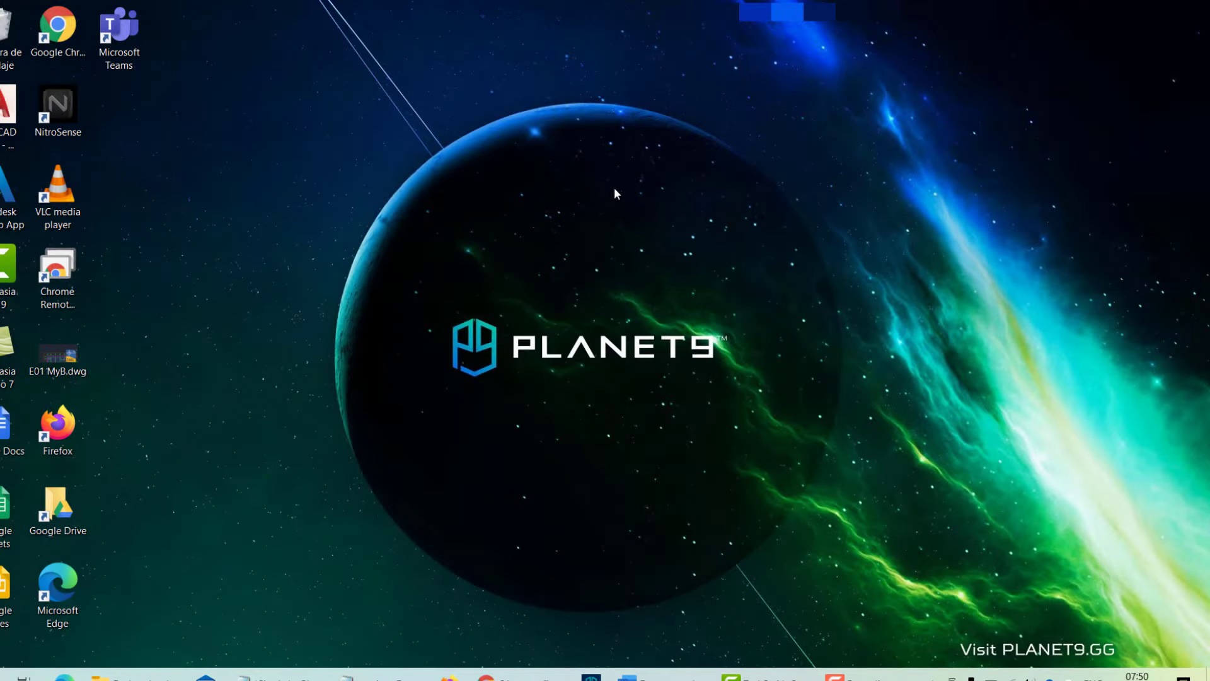
Open the Windows display settings from the desktop and go to the graphics settings page, Configuración de elementos gráficos.
{"action": "right_click", "coordinate": [682, 234]}
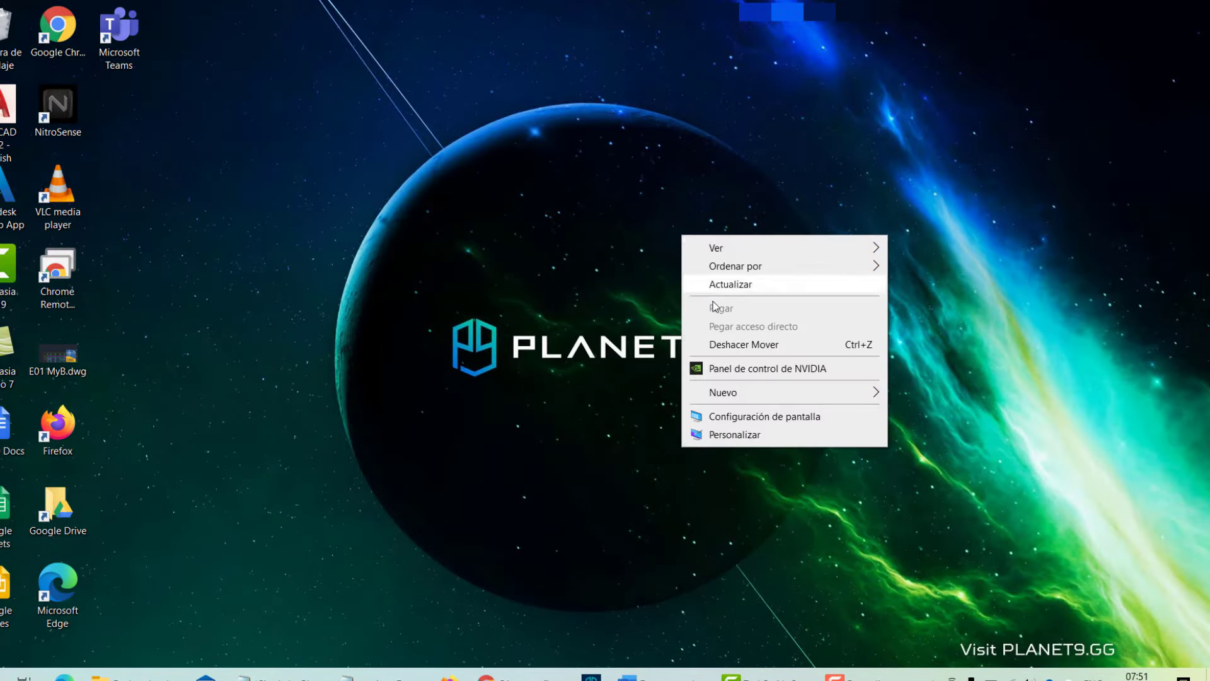
{"action": "left_click", "coordinate": [761, 418]}
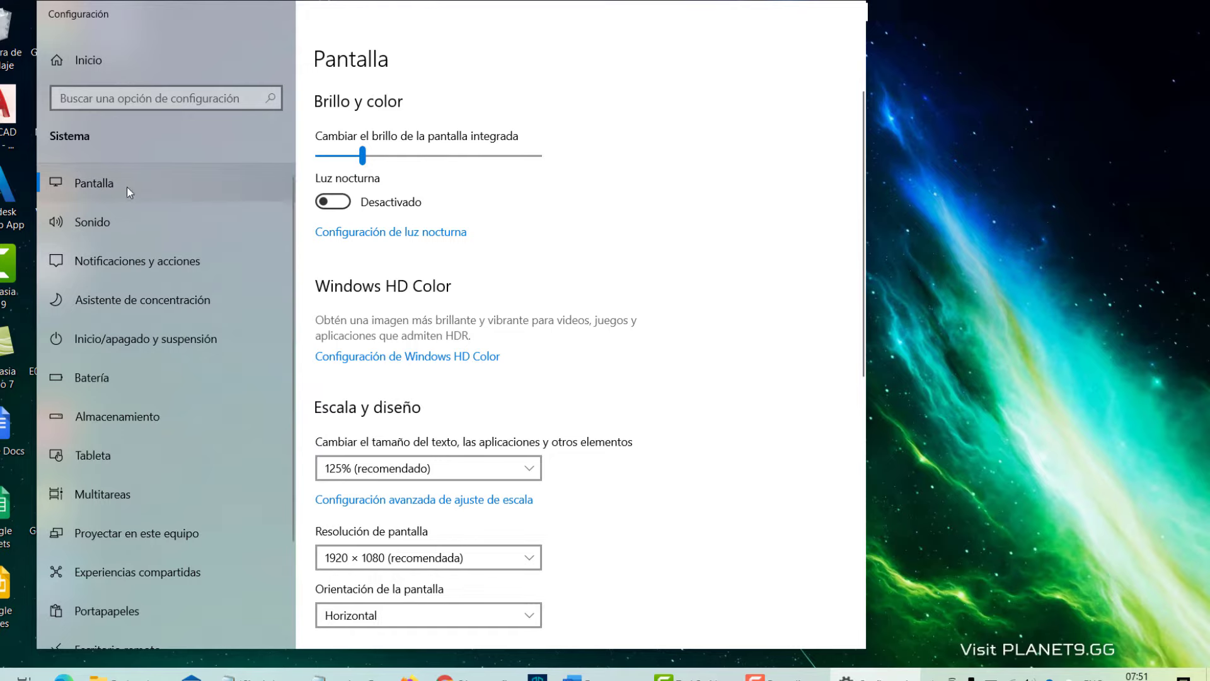
{"action": "scroll", "coordinate": [670, 369], "scroll_direction": "down", "scroll_amount": 3}
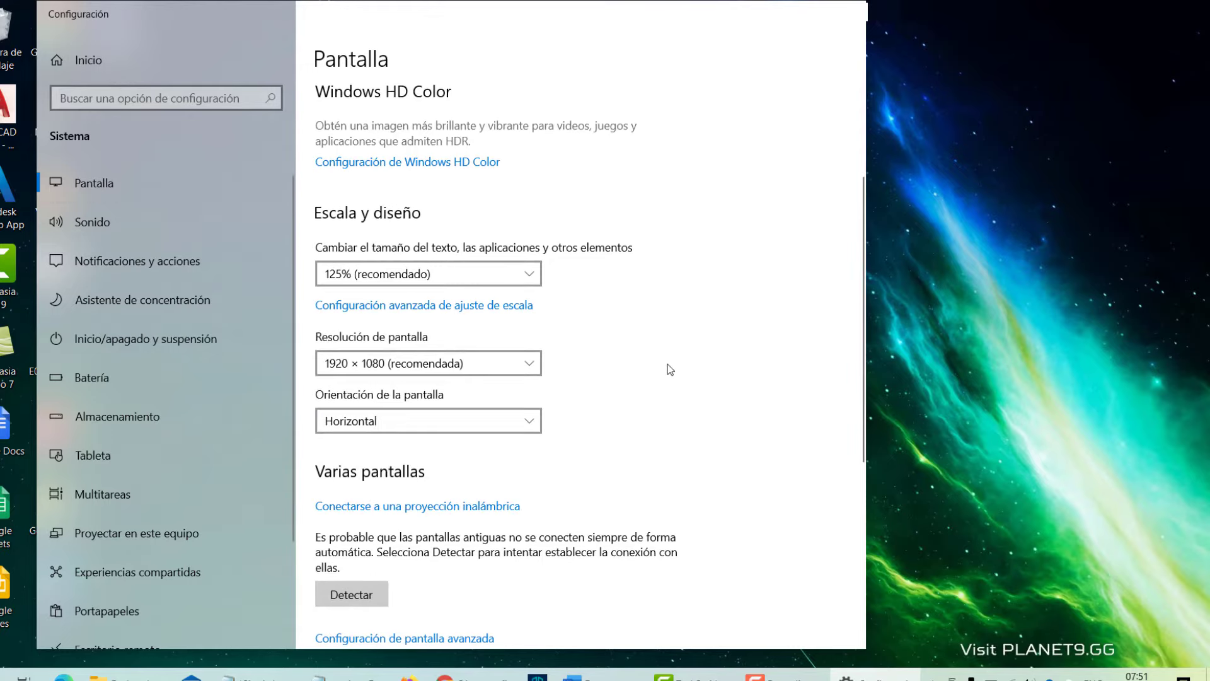
{"action": "scroll", "coordinate": [670, 369], "scroll_direction": "down", "scroll_amount": 1}
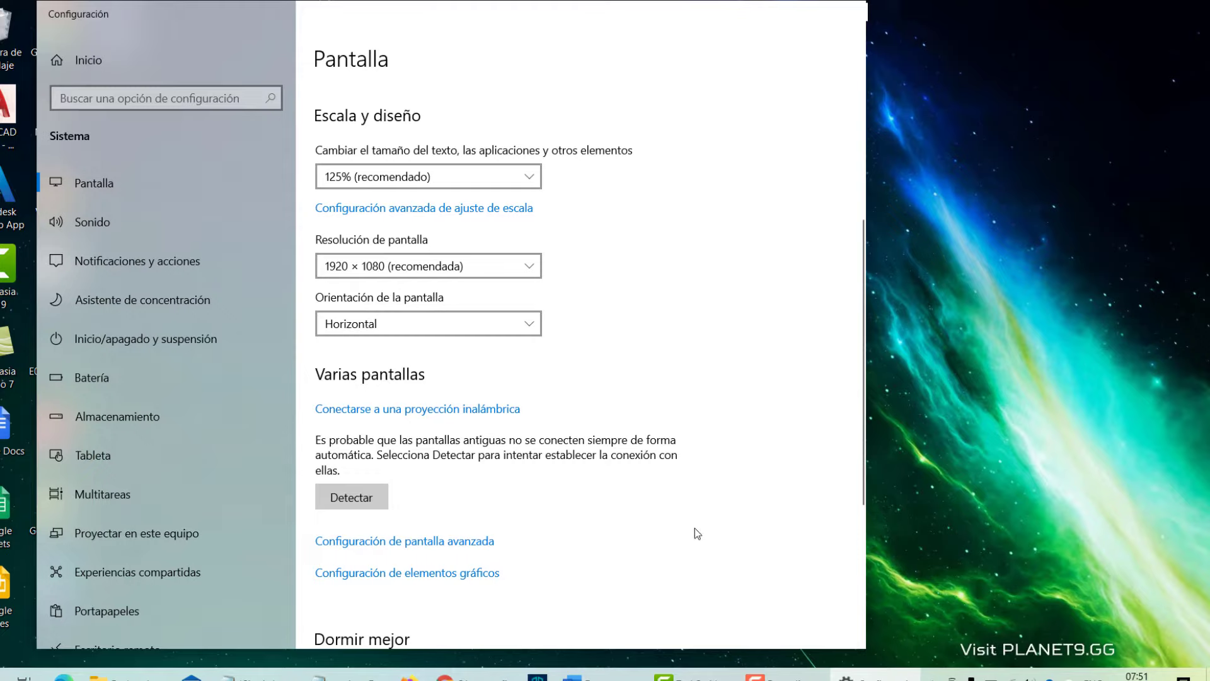
{"action": "left_click", "coordinate": [471, 584]}
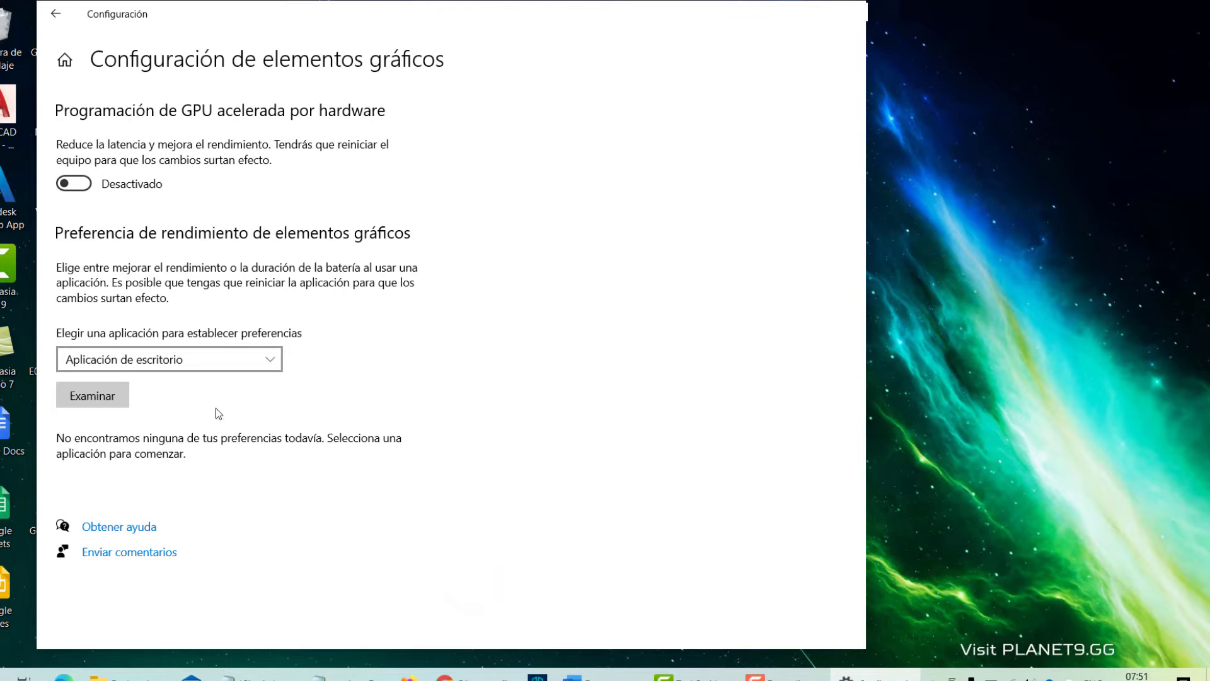
Add acad.exe from the Autodesk\AutoCAD 2022 program folder on C: as a desktop application in the graphics performance preferences.
{"action": "left_click", "coordinate": [184, 357]}
{"action": "left_click", "coordinate": [207, 356]}
{"action": "left_click", "coordinate": [194, 356]}
{"action": "left_click", "coordinate": [195, 357]}
{"action": "left_click", "coordinate": [100, 398]}
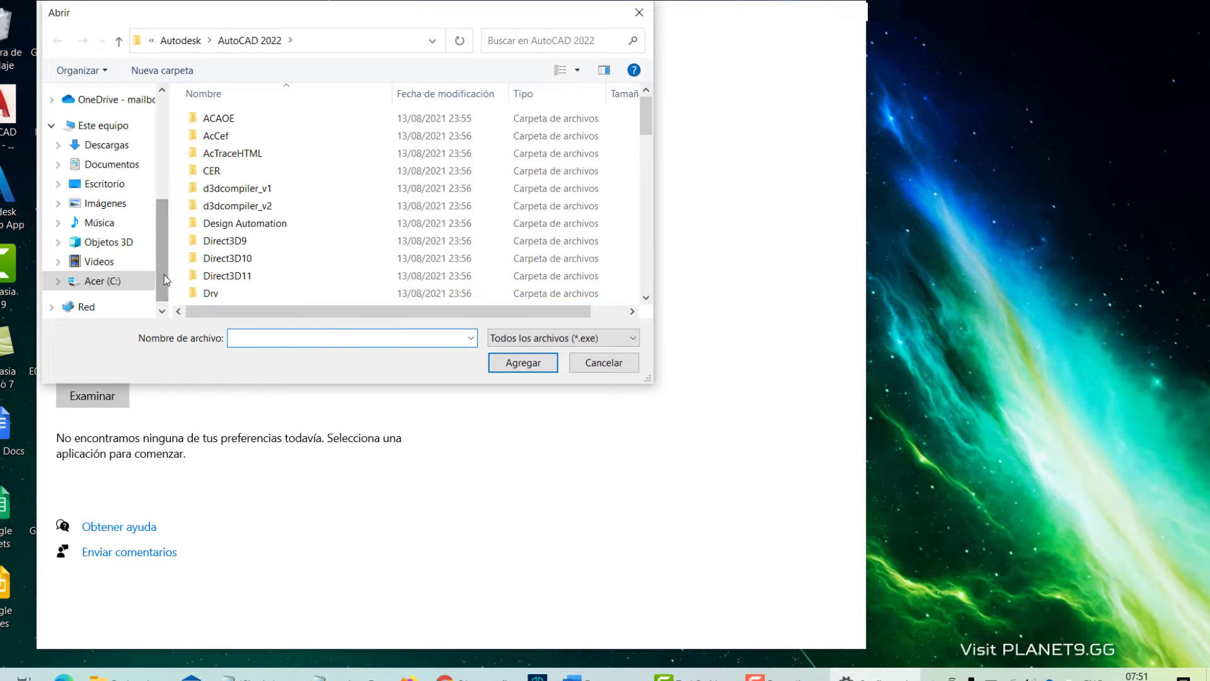
{"action": "left_click", "coordinate": [114, 282]}
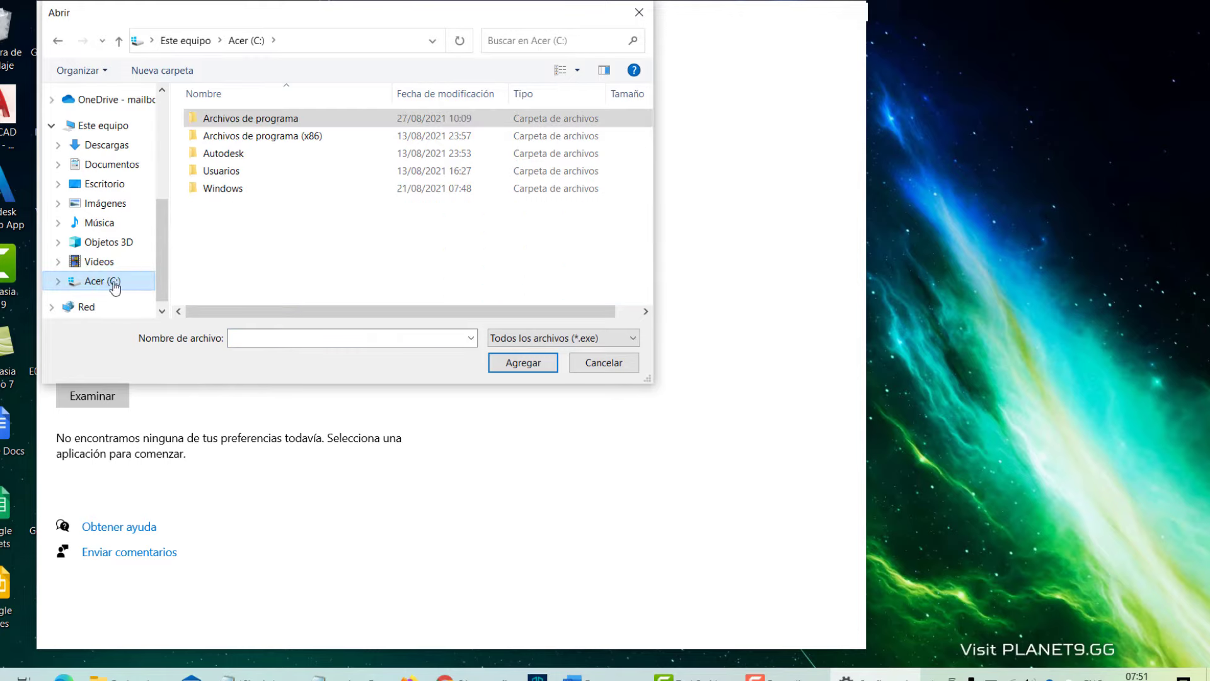
{"action": "double_click", "coordinate": [286, 124]}
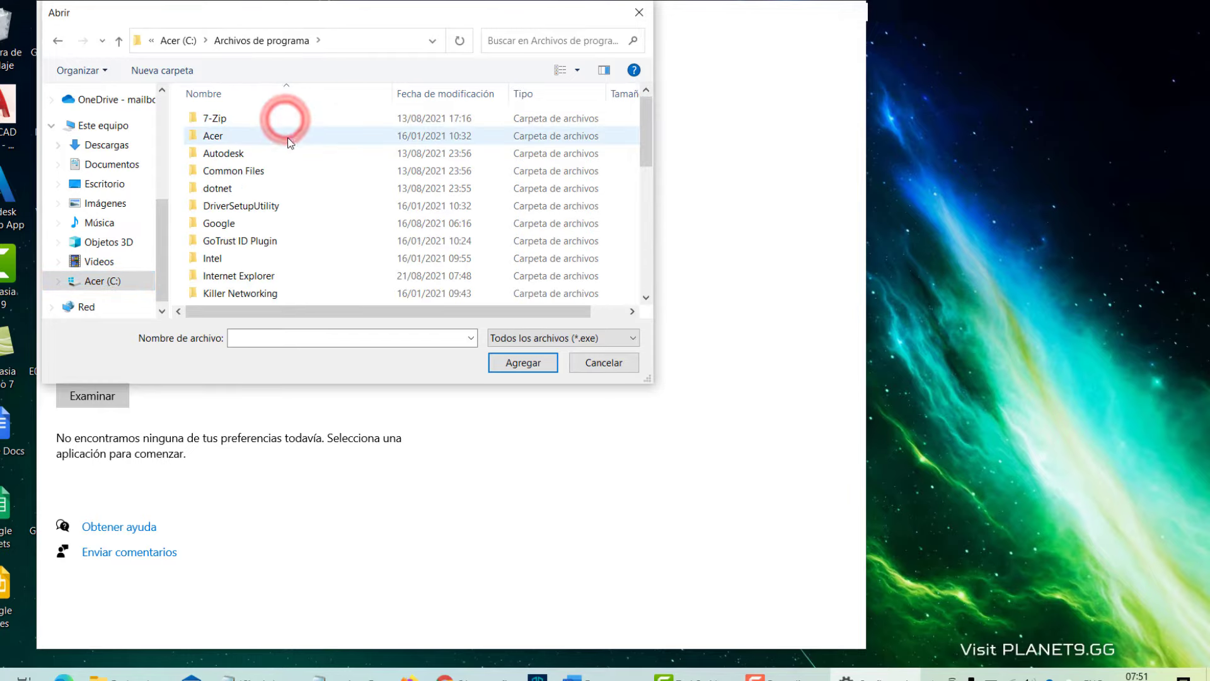
{"action": "double_click", "coordinate": [237, 154]}
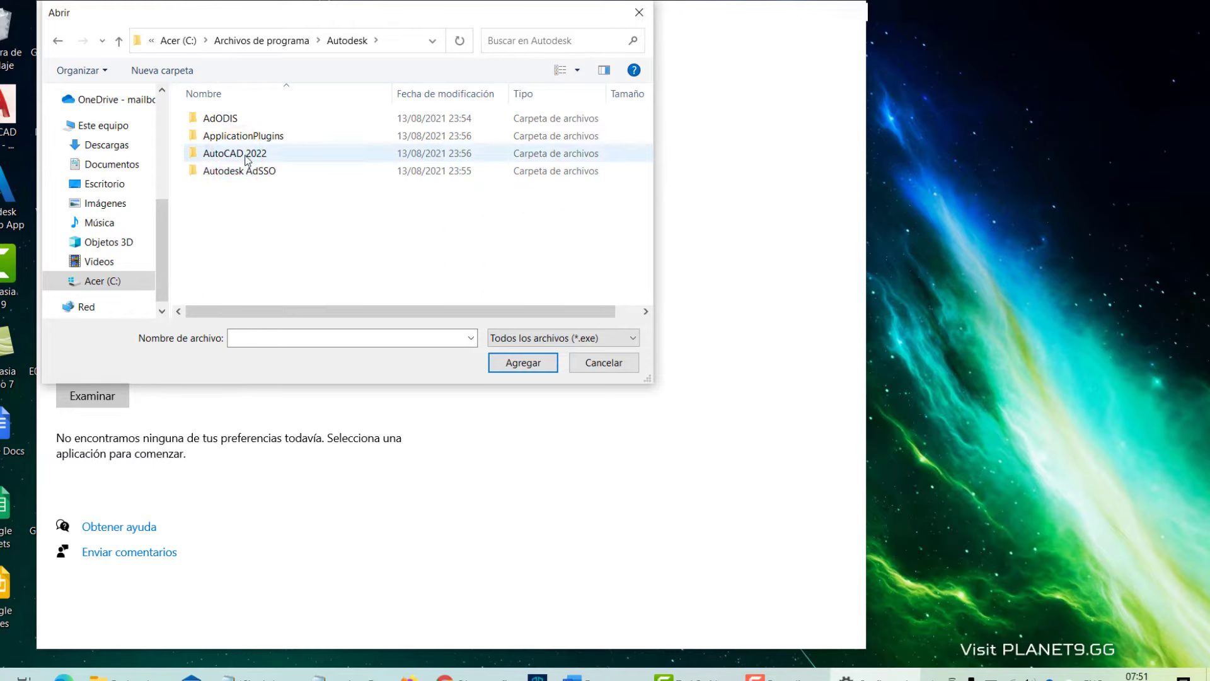
{"action": "double_click", "coordinate": [256, 156]}
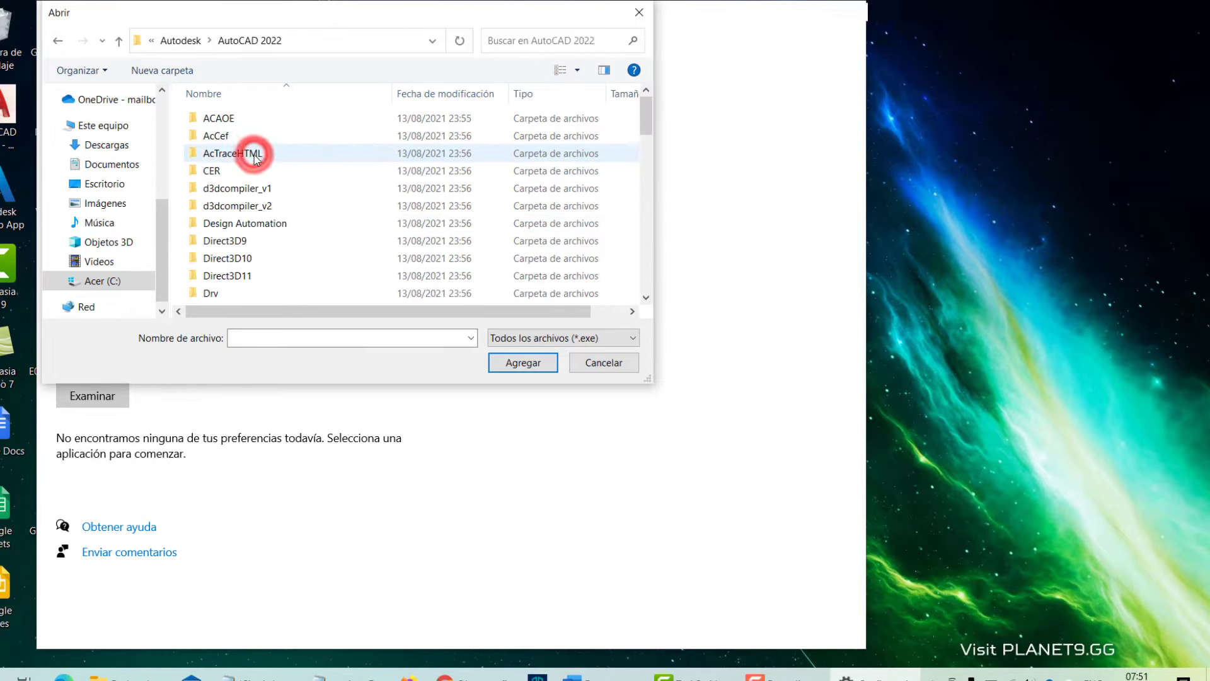
{"action": "scroll", "coordinate": [364, 225], "scroll_direction": "down", "scroll_amount": 1}
{"action": "scroll", "coordinate": [364, 225], "scroll_direction": "down", "scroll_amount": 12}
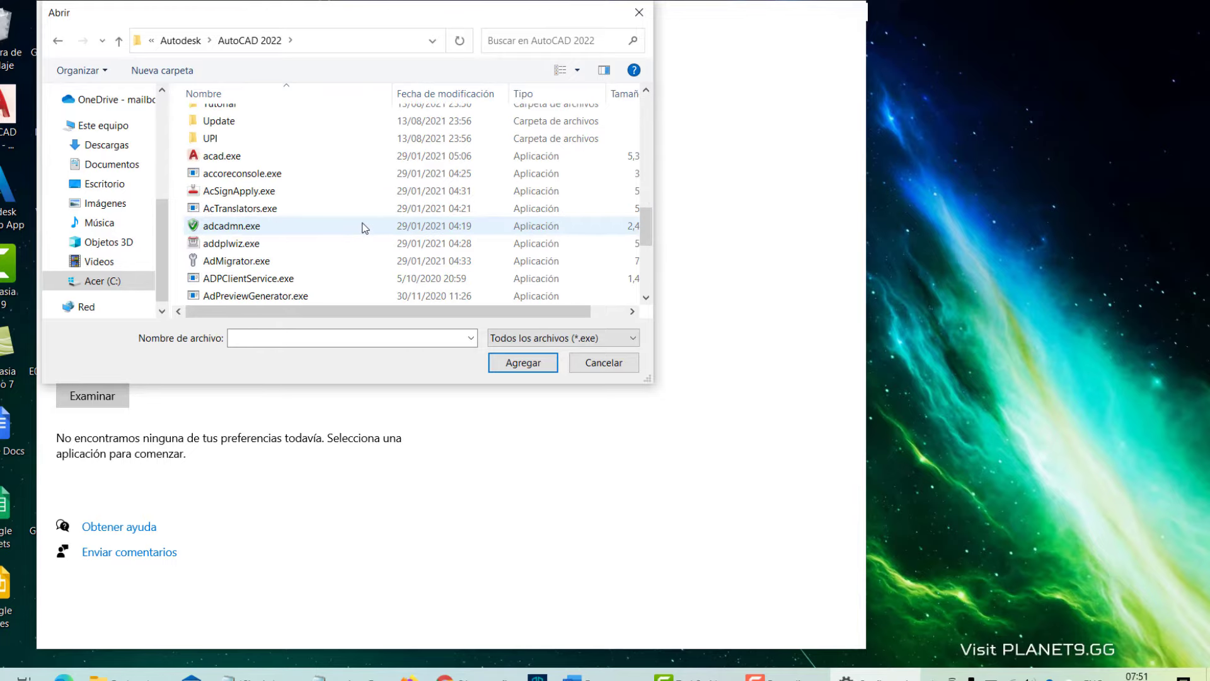
{"action": "left_click", "coordinate": [224, 157]}
{"action": "left_click", "coordinate": [525, 366]}
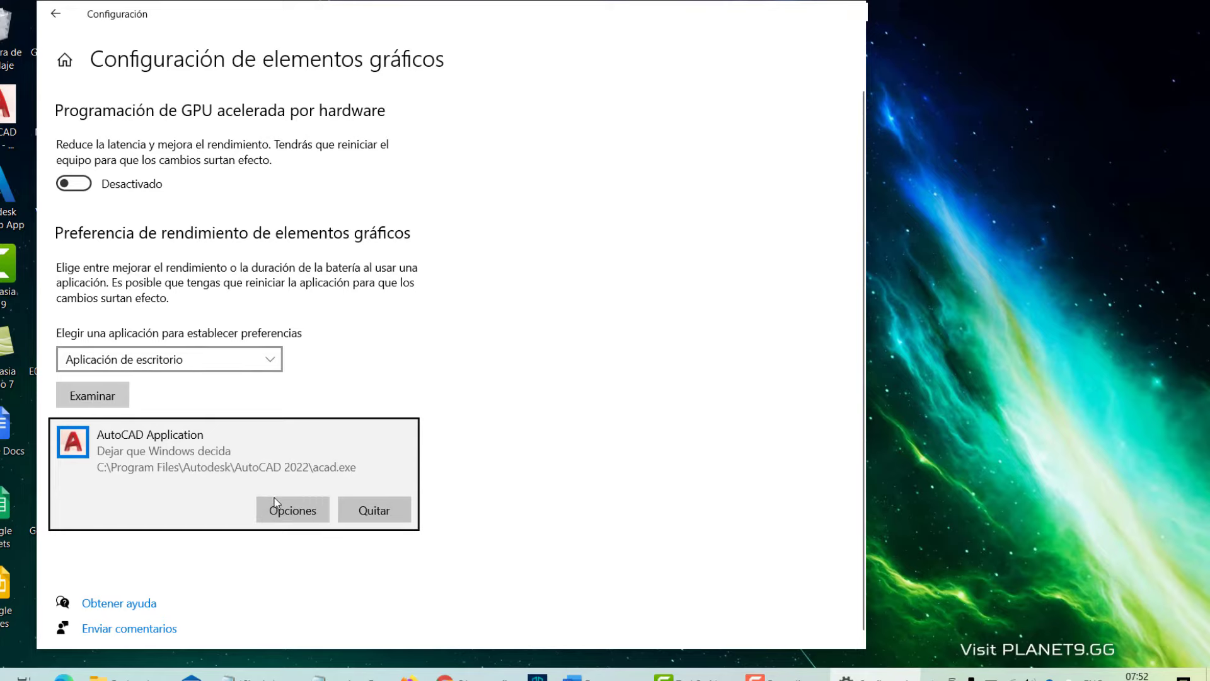
Set the AutoCAD application's graphics preference to Alto rendimiento, save it and close the Windows settings.
{"action": "left_click", "coordinate": [286, 511]}
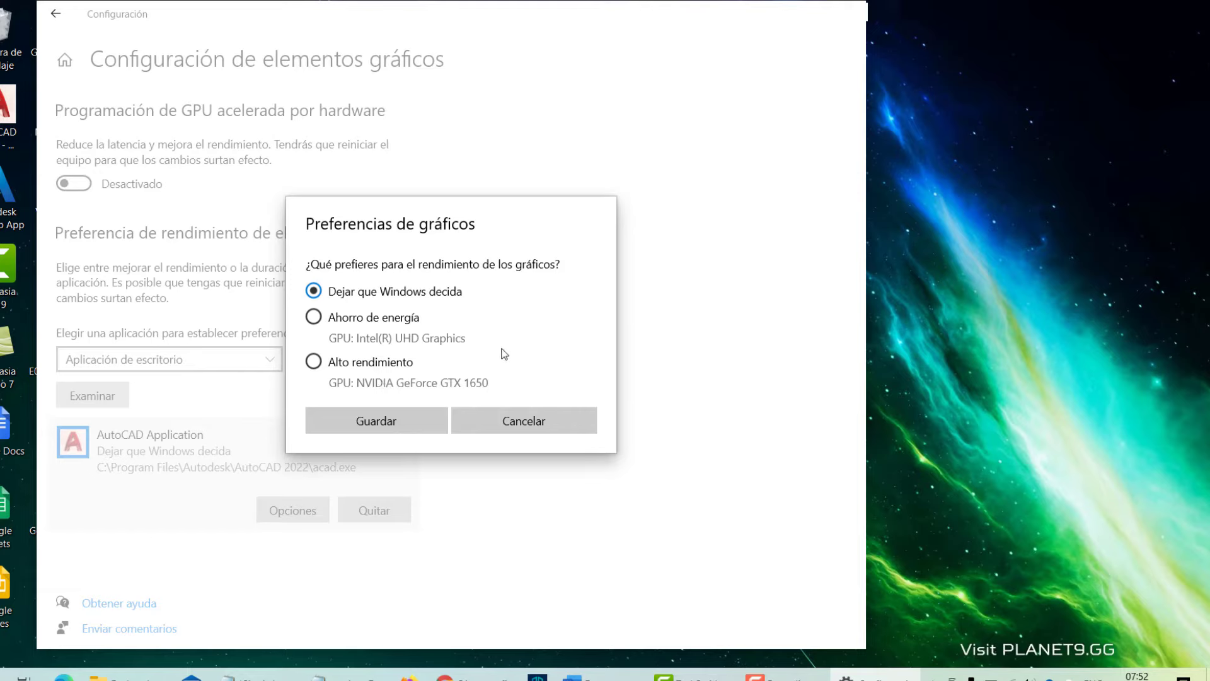
{"action": "left_click", "coordinate": [313, 362]}
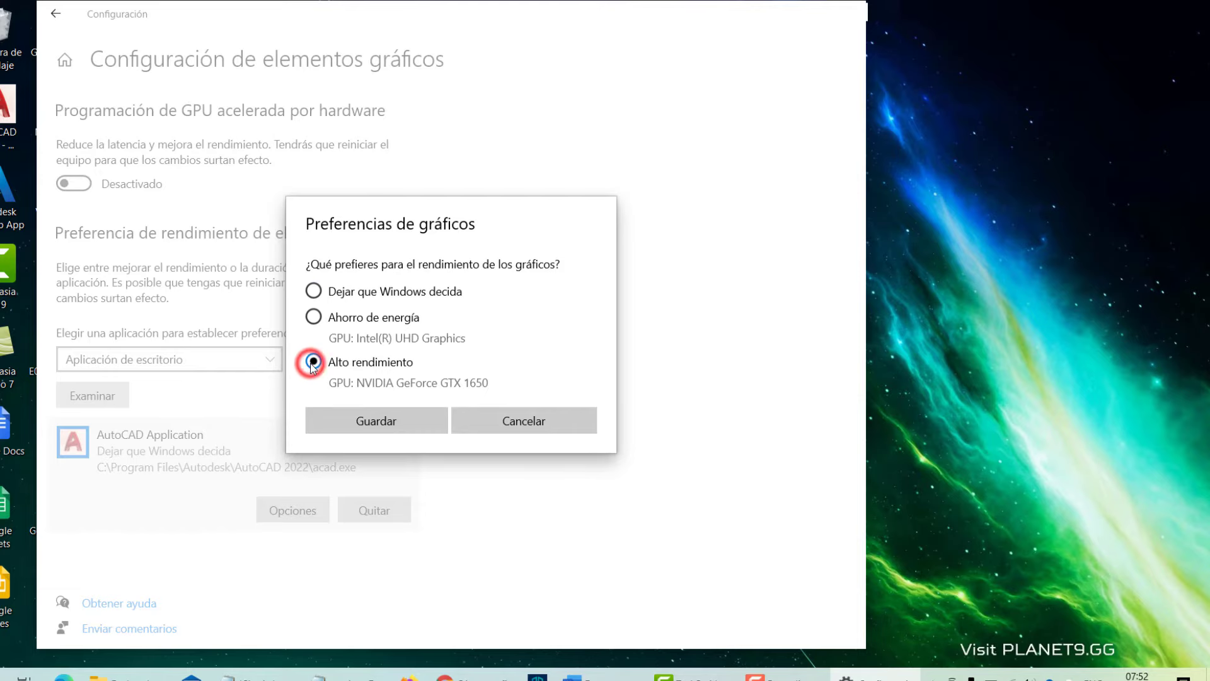
{"action": "left_click", "coordinate": [392, 419]}
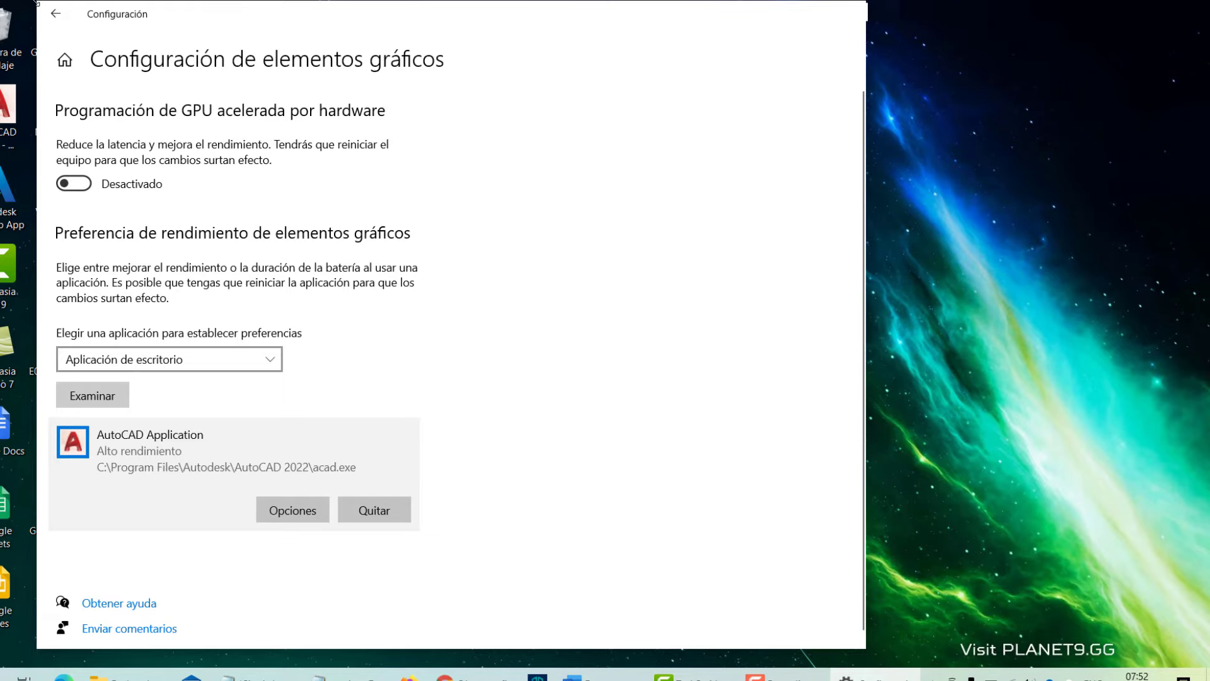
{"action": "left_click", "coordinate": [68, 19]}
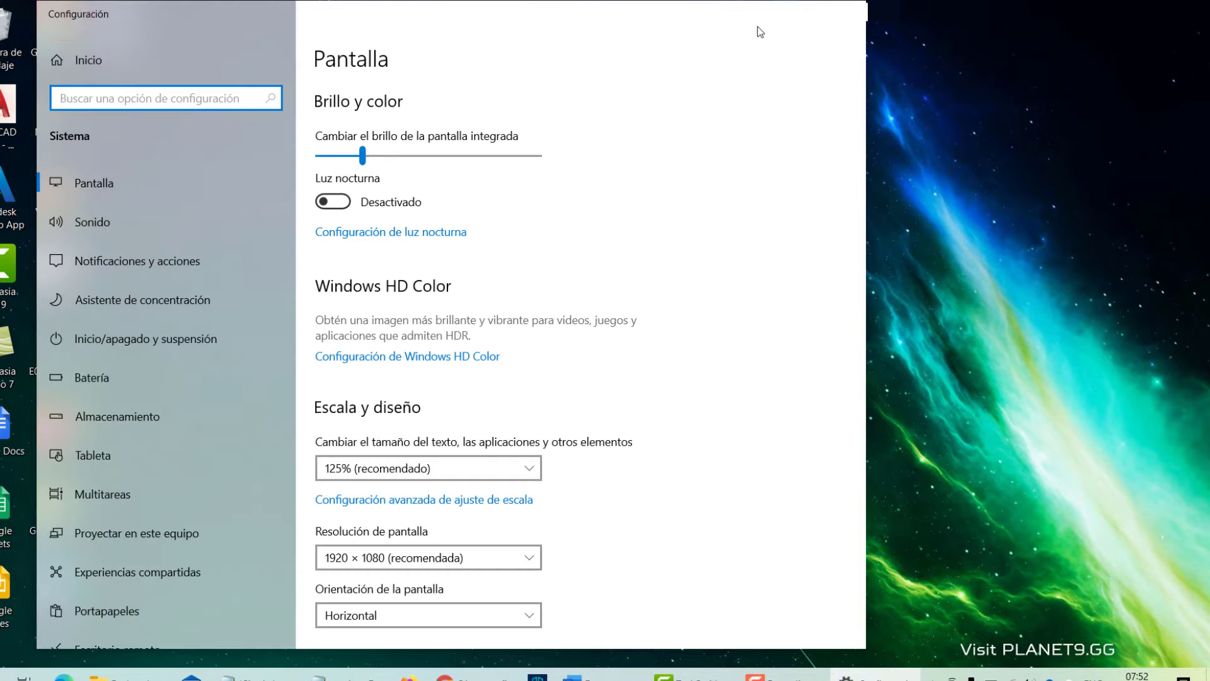
{"action": "left_click", "coordinate": [850, 9]}
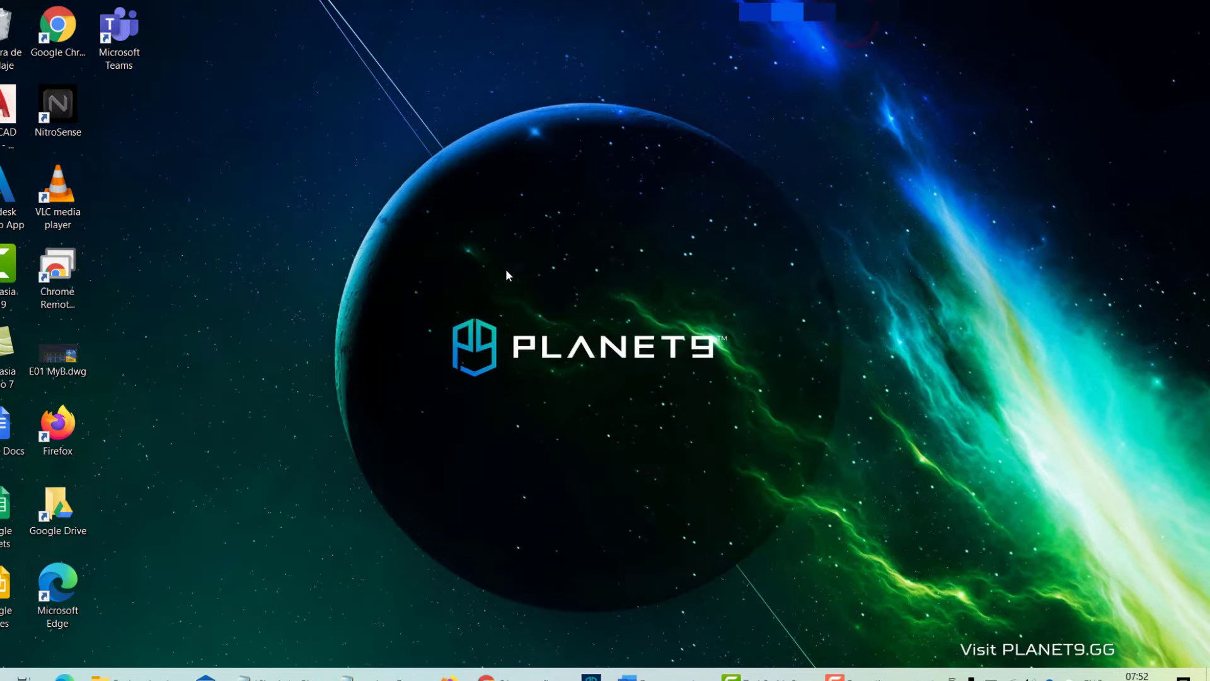
Switch to the NVIDIA Control Panel from the desktop and display the Controlar la configuración 3D page.
{"action": "right_click", "coordinate": [229, 287]}
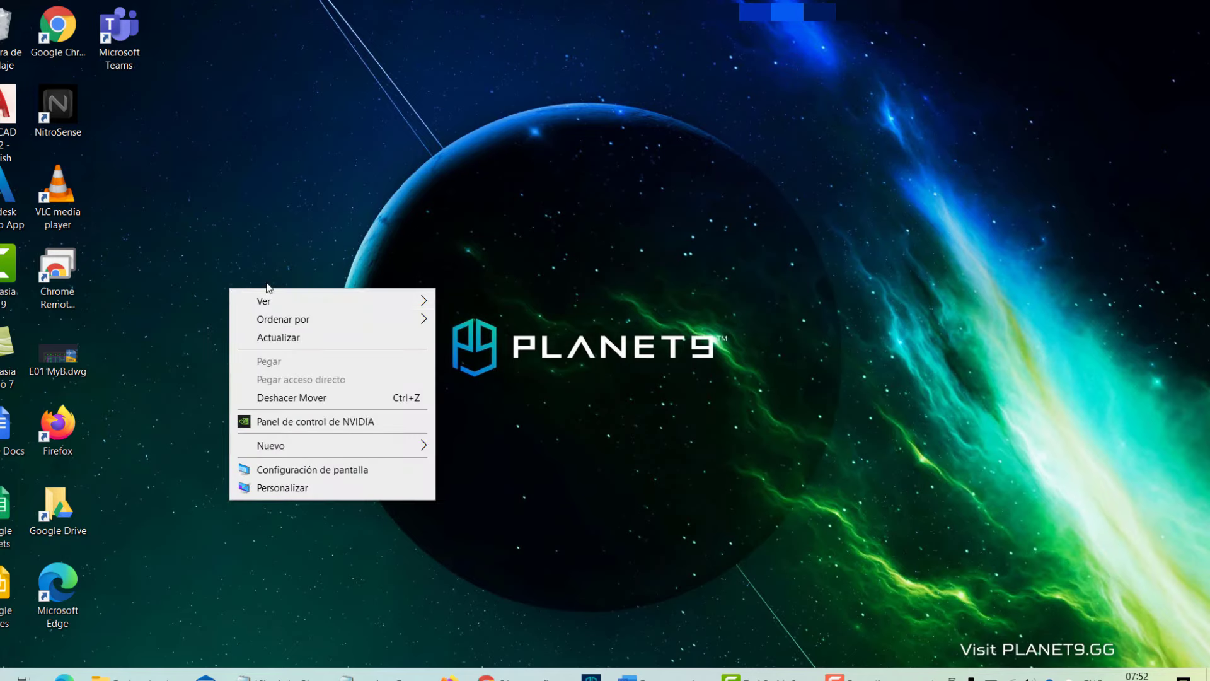
{"action": "left_click", "coordinate": [354, 421]}
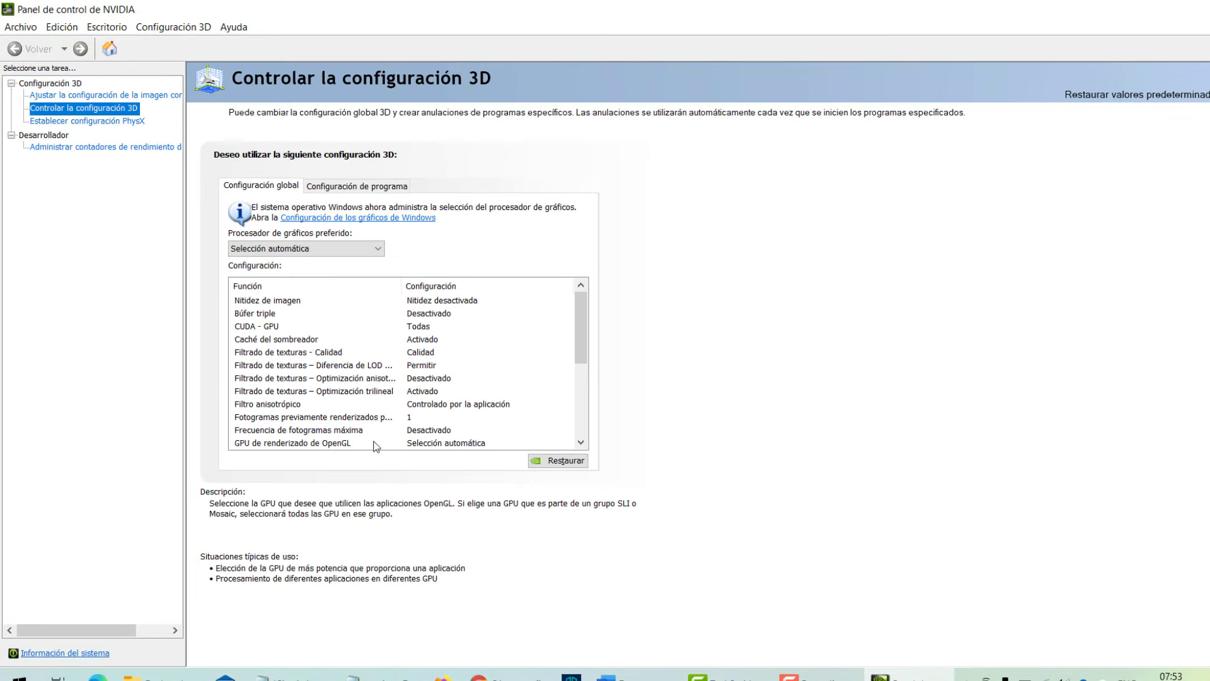
{"action": "left_click", "coordinate": [48, 84]}
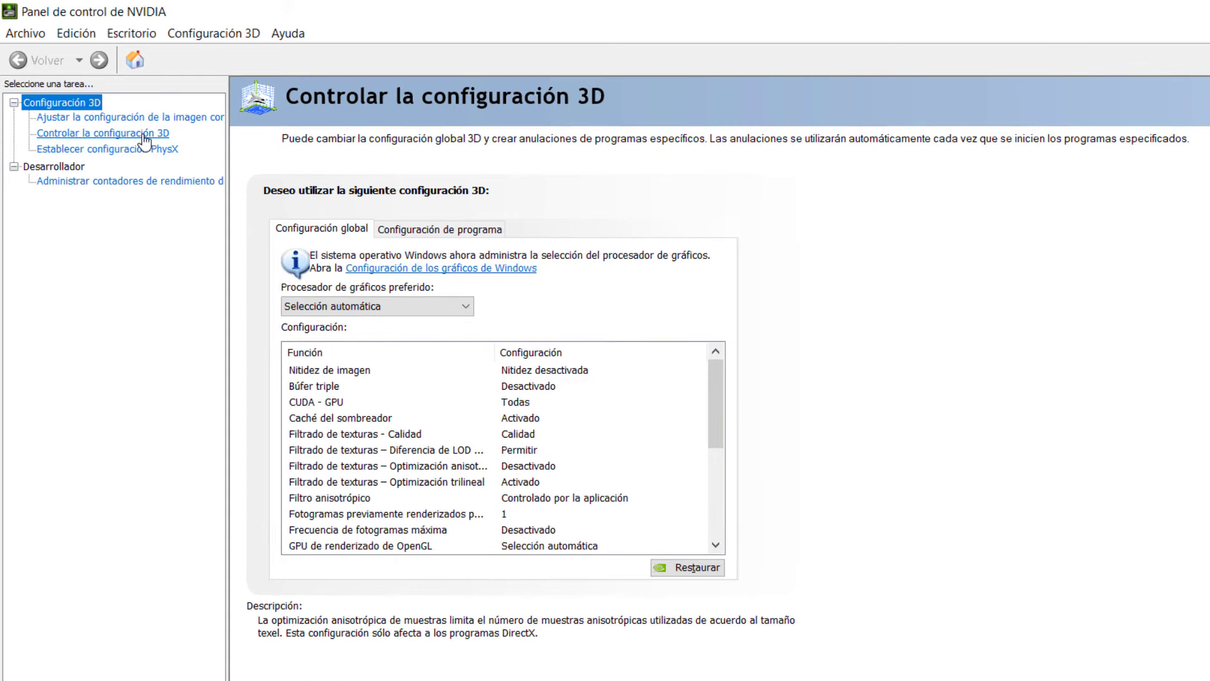
{"action": "left_click", "coordinate": [144, 139]}
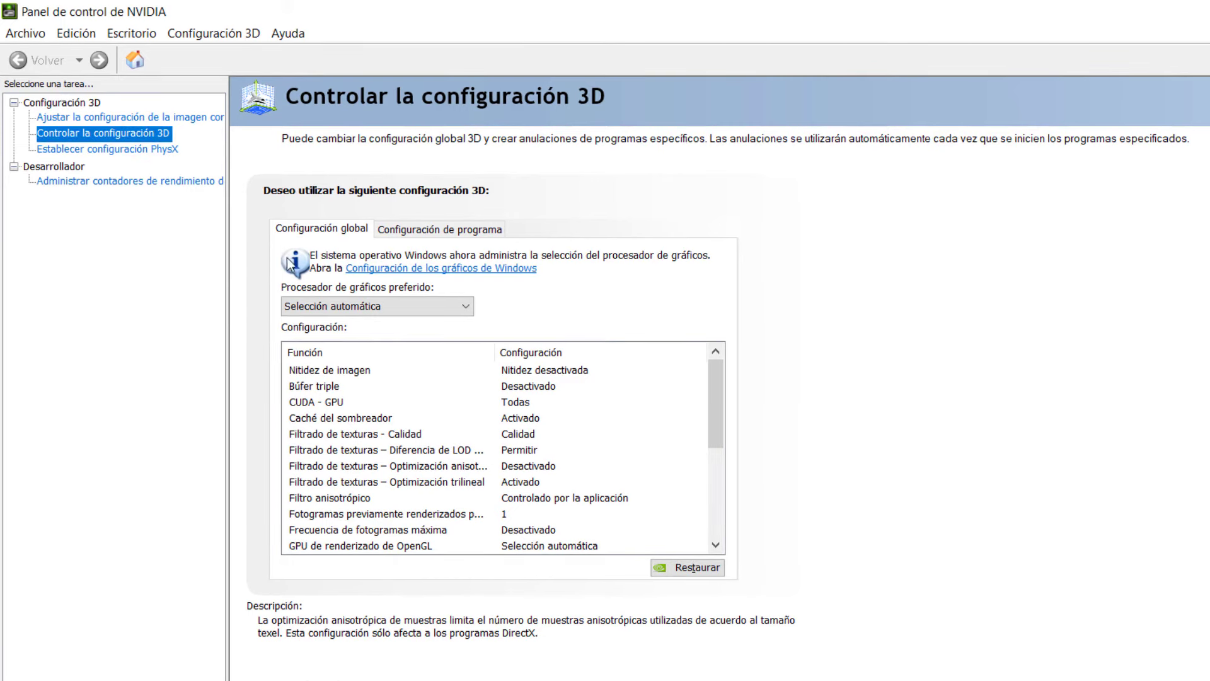
Examine Autodesk AutoCAD's program-specific 3D settings and the installed-programs filter, and open the dialog for adding a program.
{"action": "left_click", "coordinate": [444, 228]}
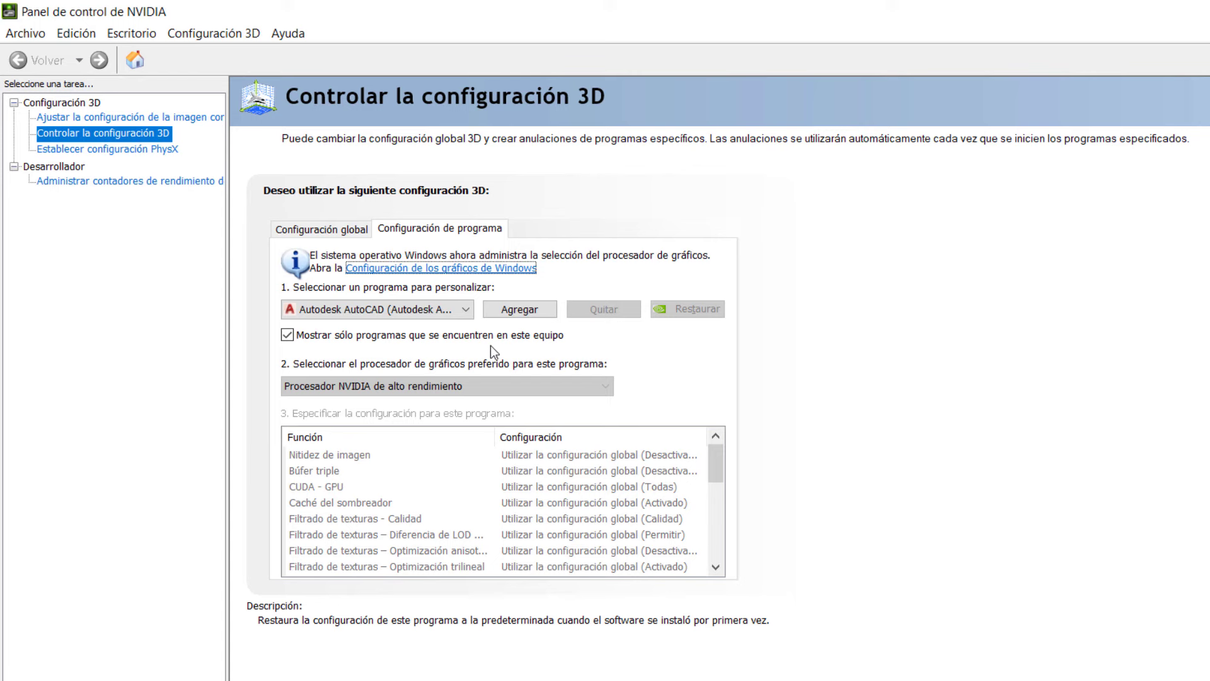
{"action": "left_click", "coordinate": [436, 315]}
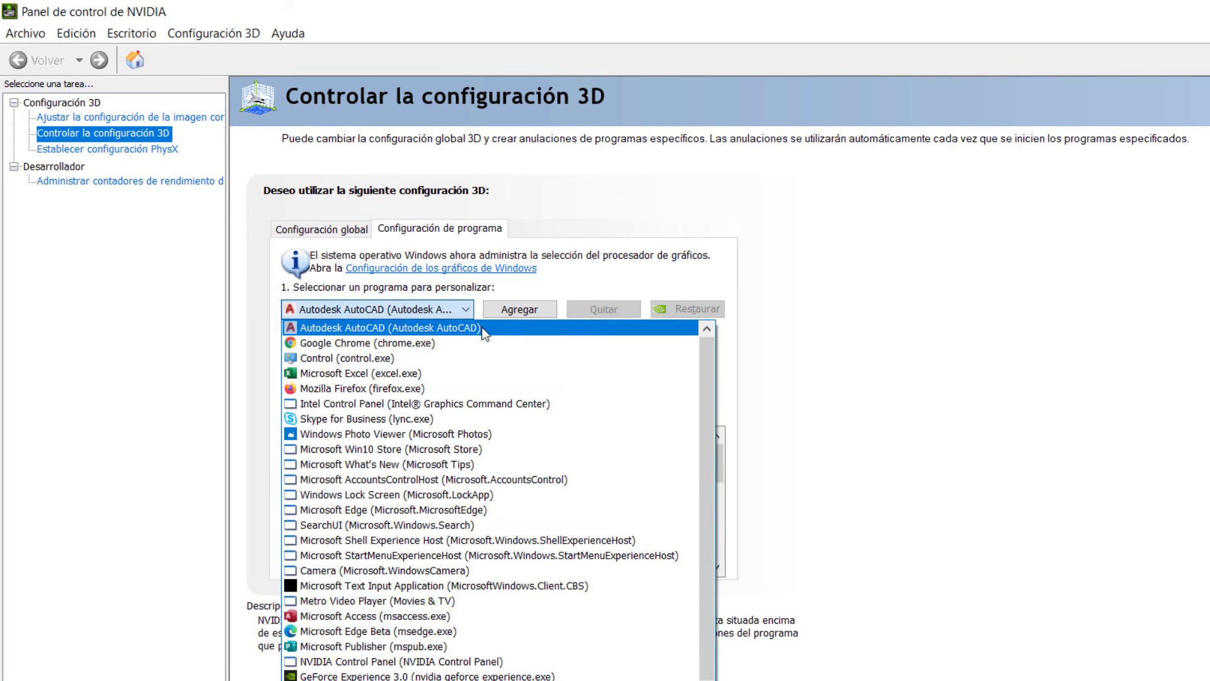
{"action": "left_click", "coordinate": [568, 275]}
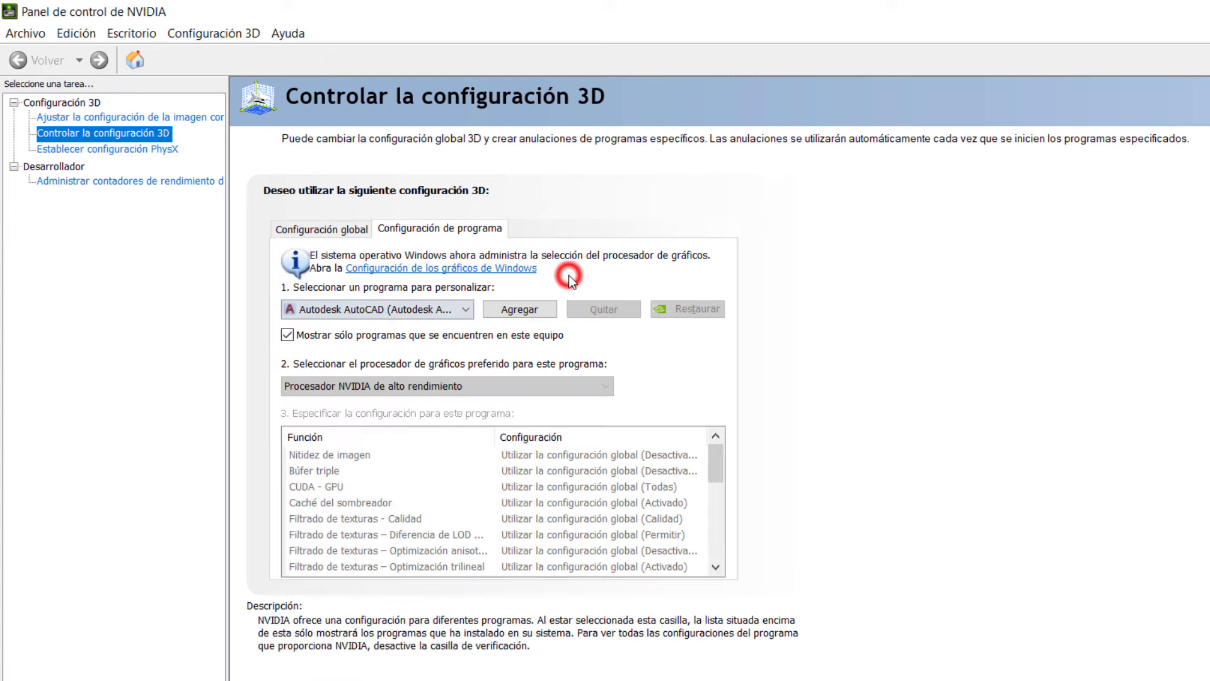
{"action": "left_click", "coordinate": [287, 338]}
{"action": "left_click", "coordinate": [286, 335]}
{"action": "left_click", "coordinate": [370, 315]}
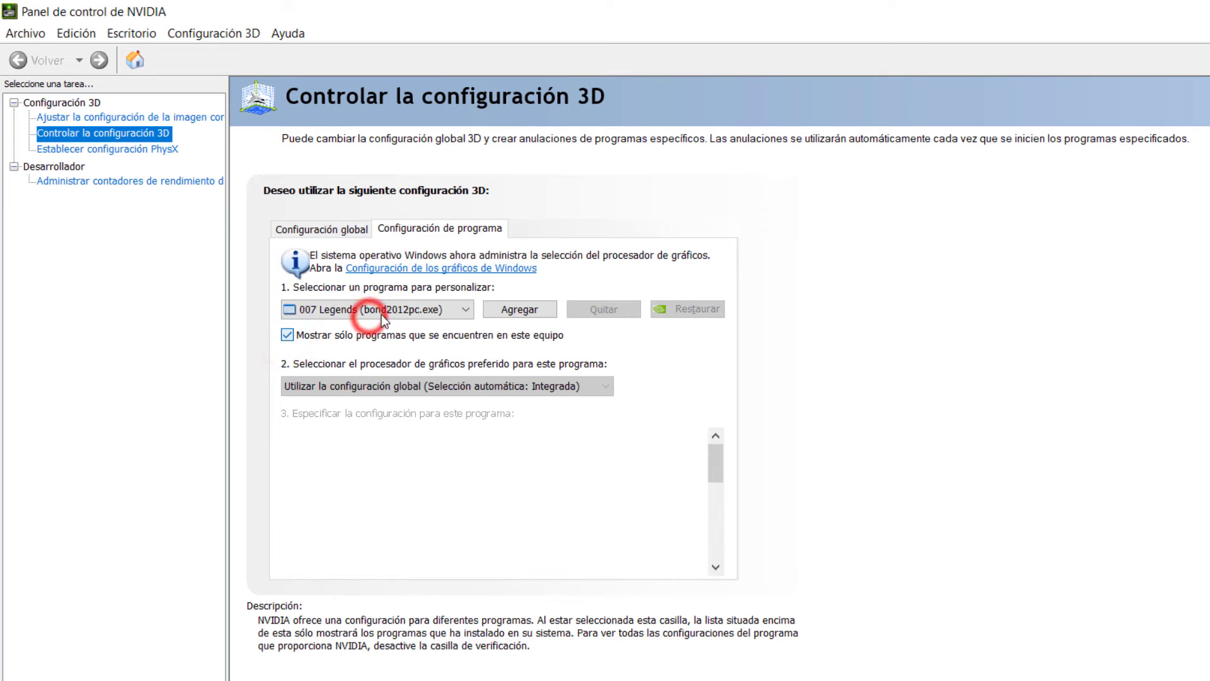
{"action": "left_click", "coordinate": [425, 311]}
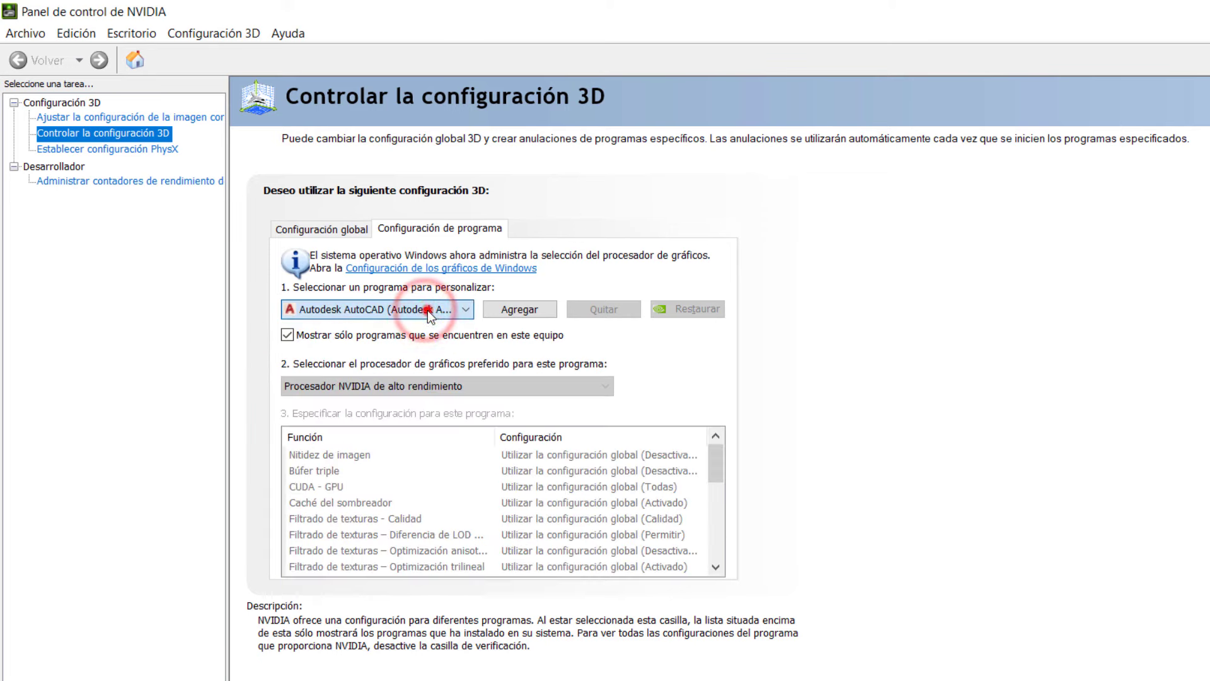
{"action": "left_click", "coordinate": [522, 310]}
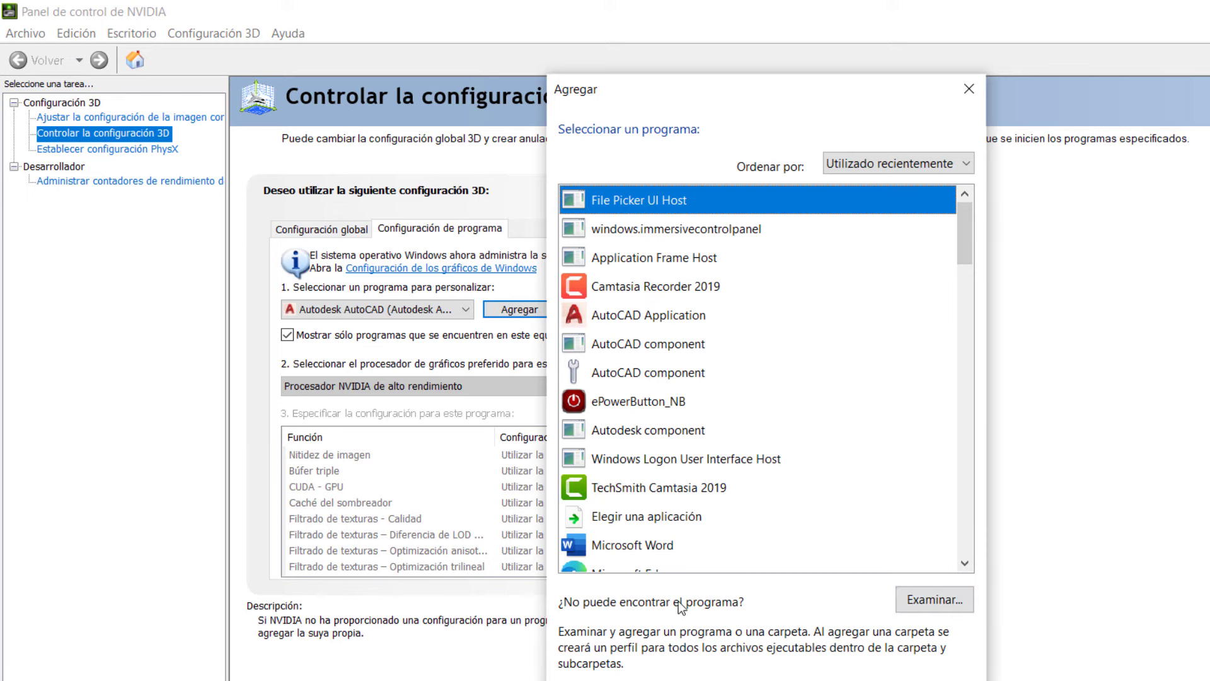
Browse to acad.exe in Archivos de programa\Autodesk\AutoCAD 2022 on drive C: and select it, then close both Agregar dialogs without adding it.
{"action": "left_click", "coordinate": [946, 603]}
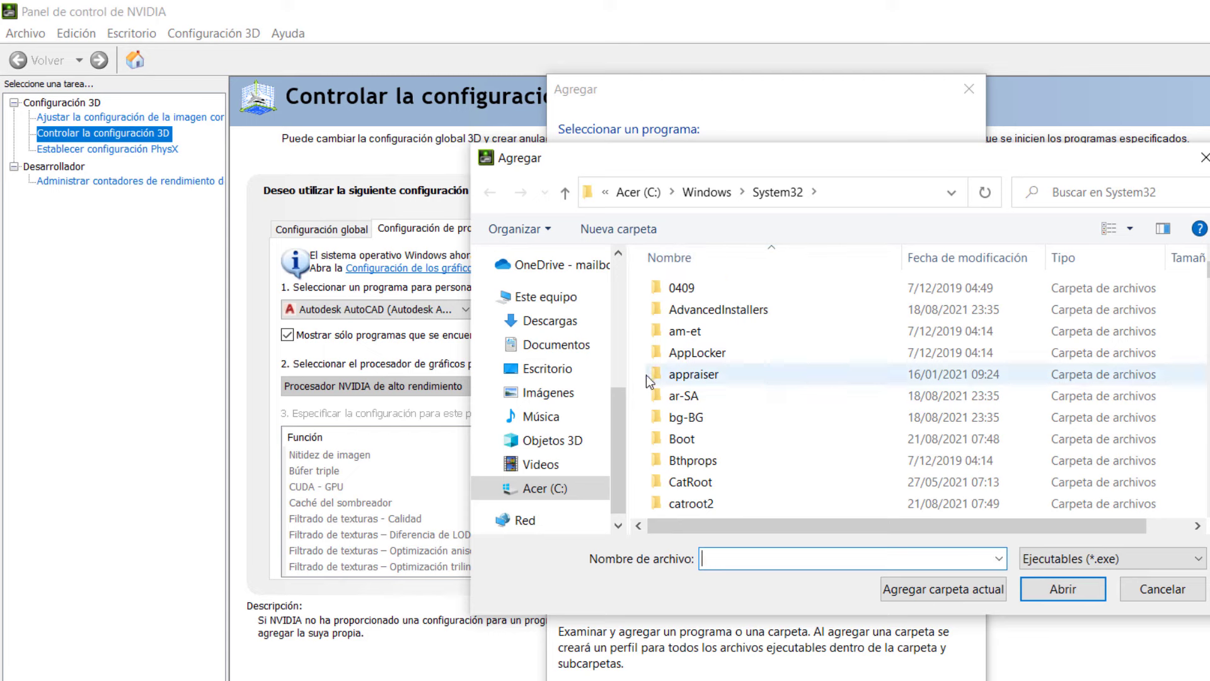
{"action": "left_click", "coordinate": [546, 488]}
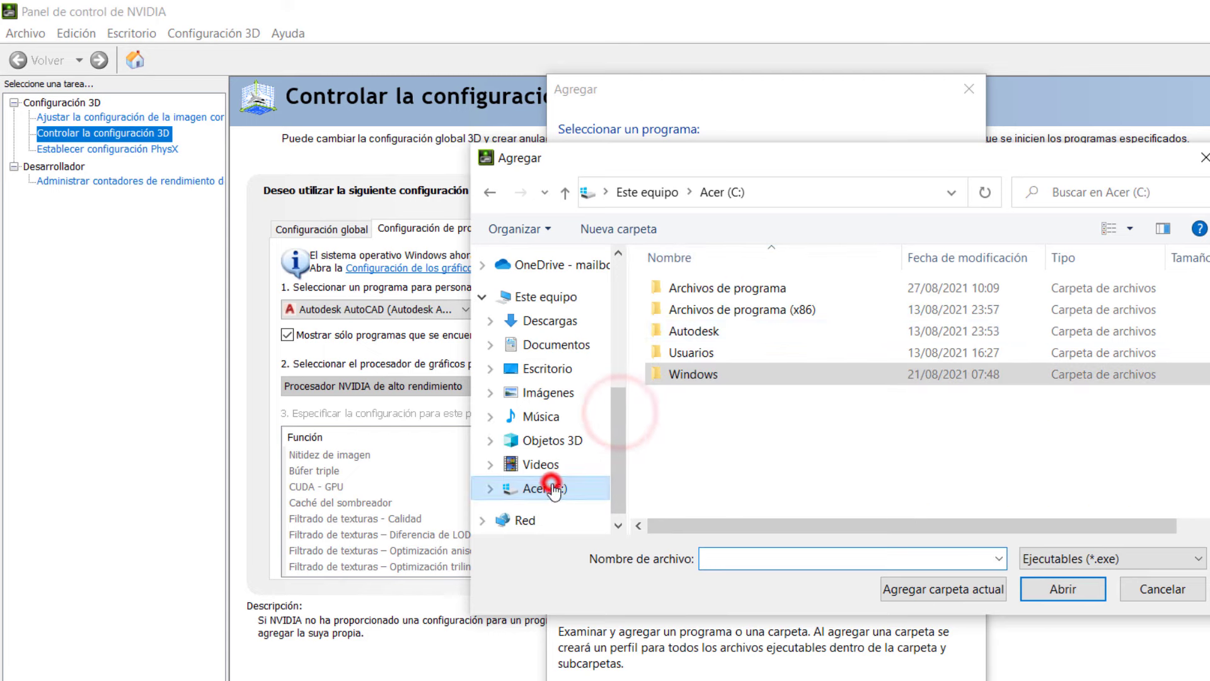
{"action": "double_click", "coordinate": [757, 299]}
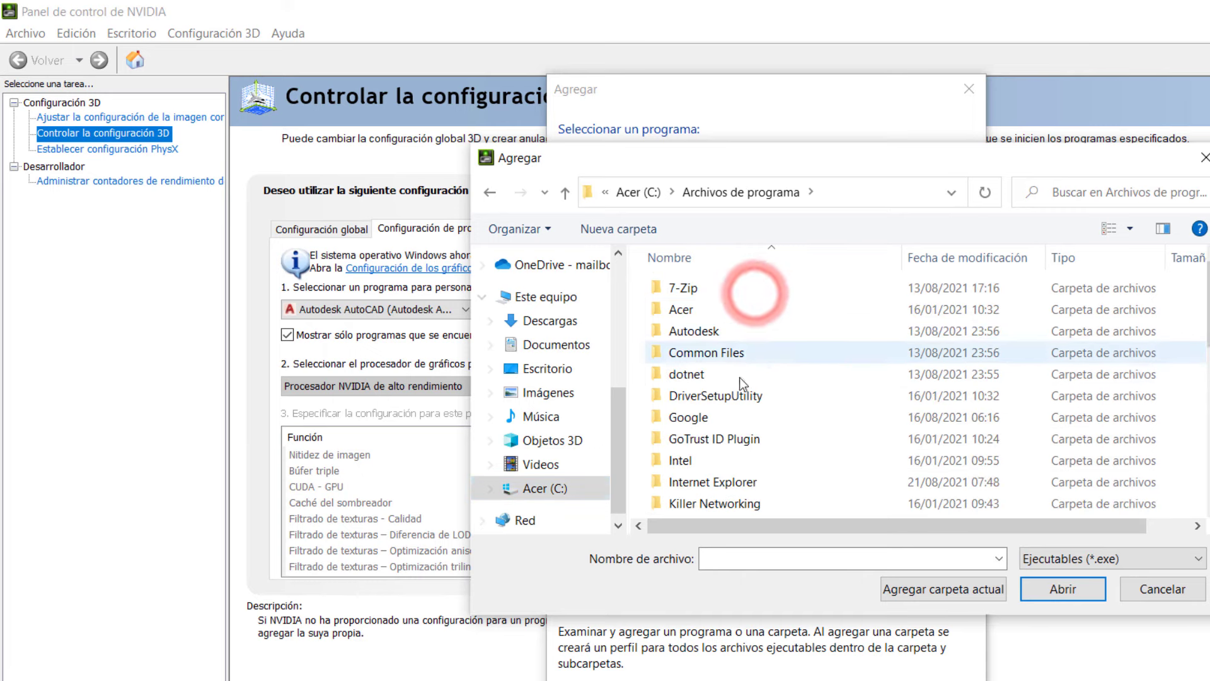
{"action": "left_click", "coordinate": [719, 338]}
{"action": "double_click", "coordinate": [719, 339]}
{"action": "double_click", "coordinate": [724, 331]}
{"action": "scroll", "coordinate": [708, 374], "scroll_direction": "down", "scroll_amount": 5}
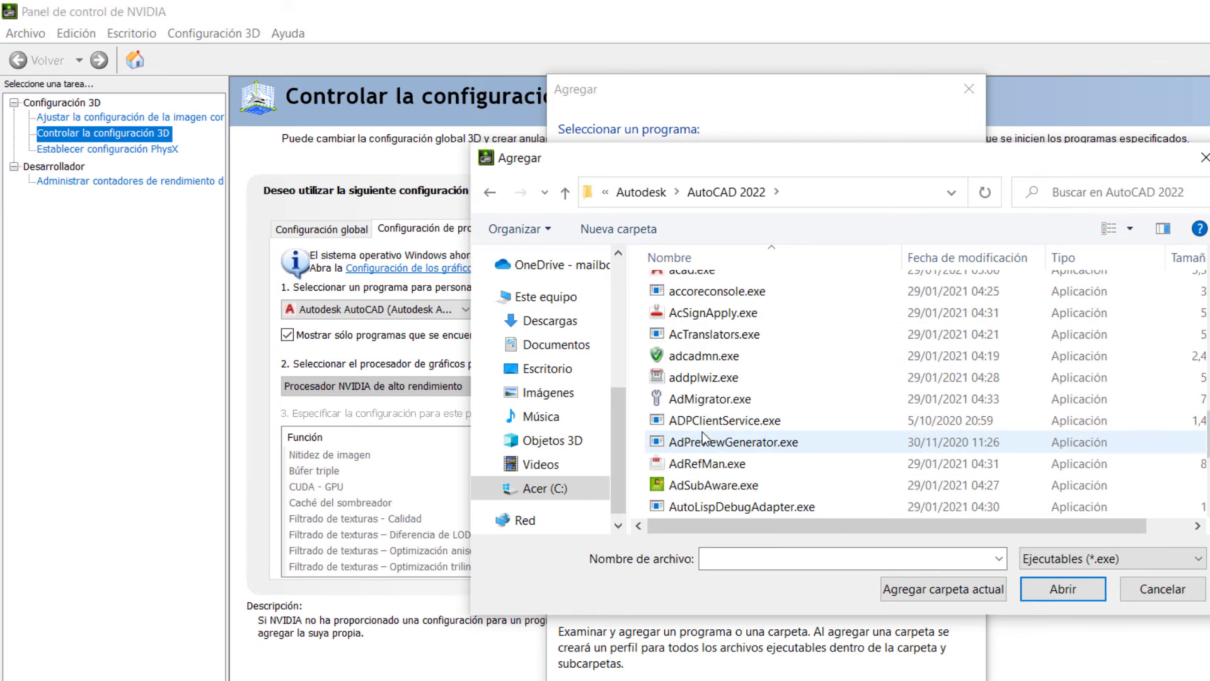
{"action": "scroll", "coordinate": [706, 408], "scroll_direction": "up", "scroll_amount": 2}
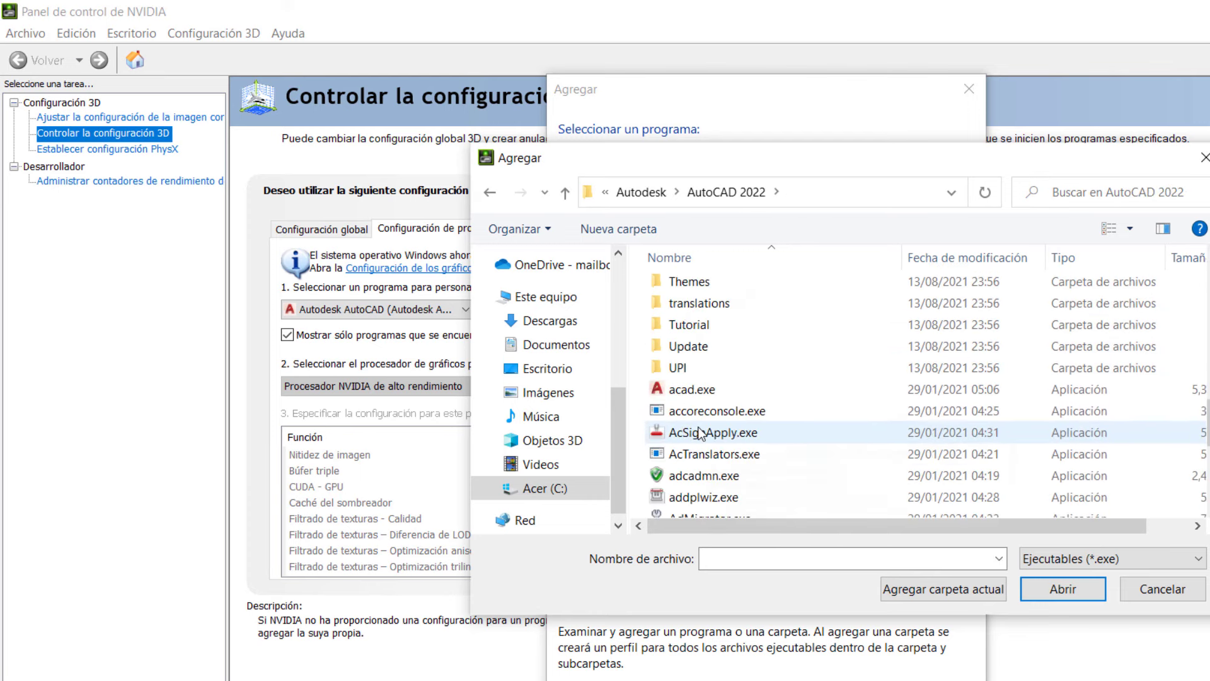
{"action": "left_click", "coordinate": [715, 394]}
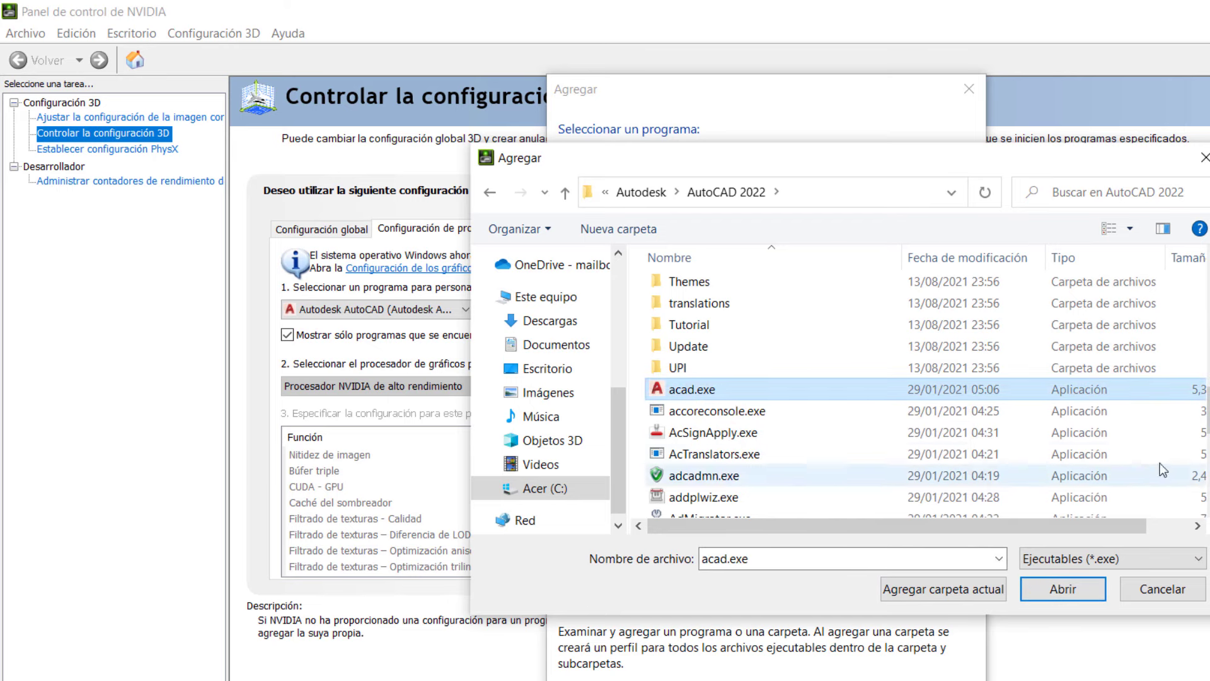
{"action": "left_click", "coordinate": [1204, 159]}
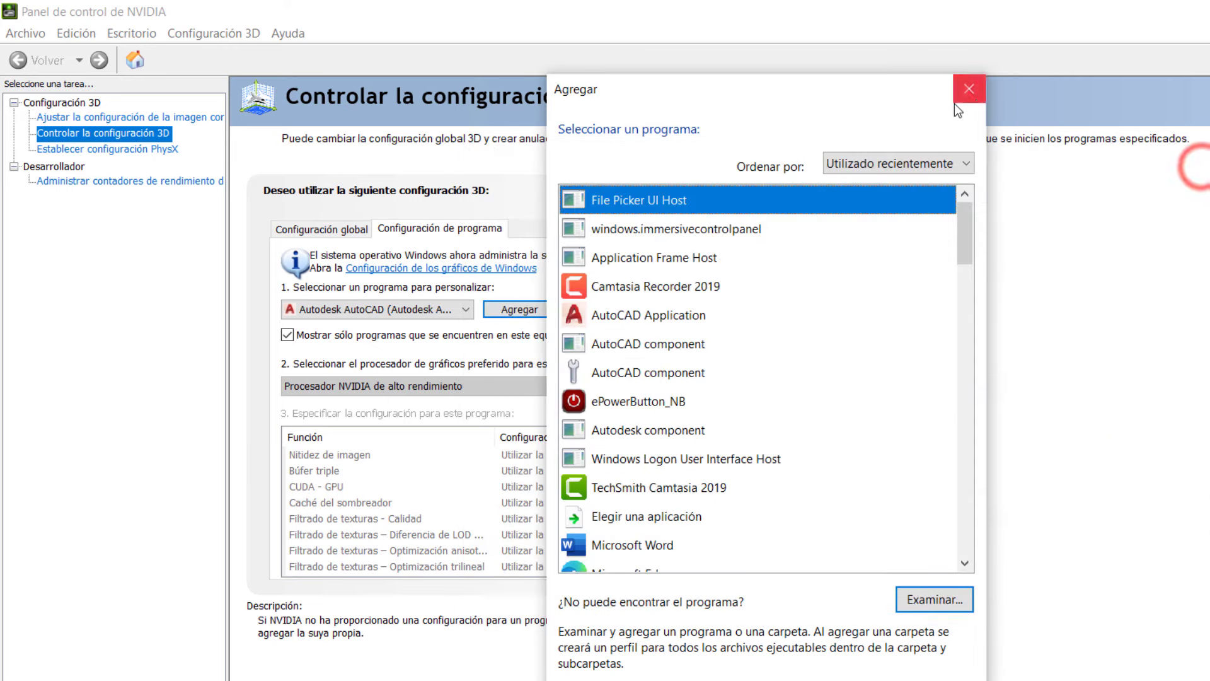
{"action": "left_click", "coordinate": [974, 98]}
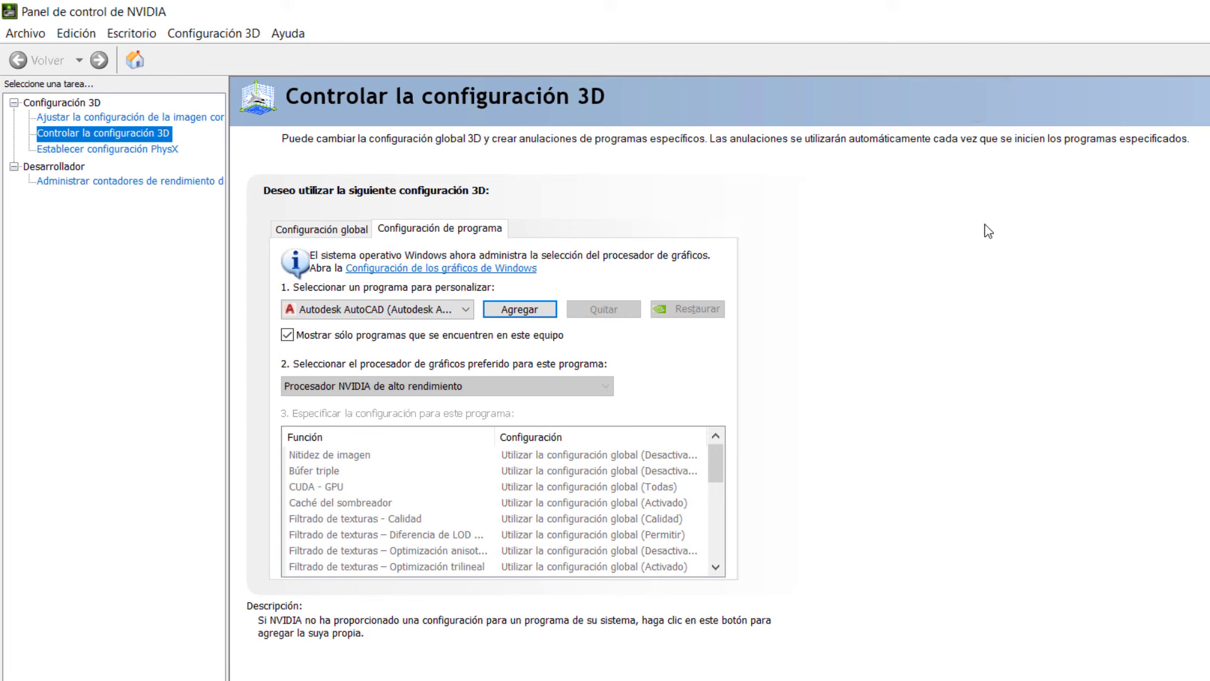